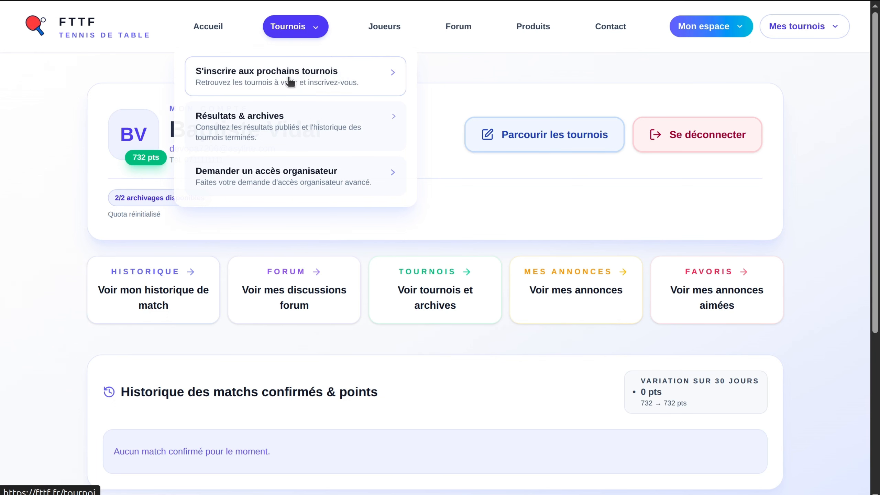
# Start creating a new tournament from the upcoming tournaments page and name it "Tournoi exemple".
pyautogui.click(292, 84)
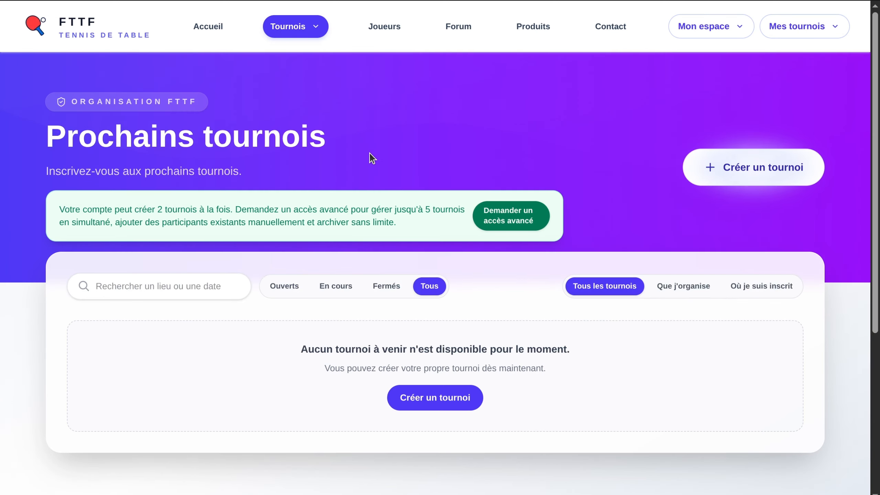
pyautogui.click(710, 165)
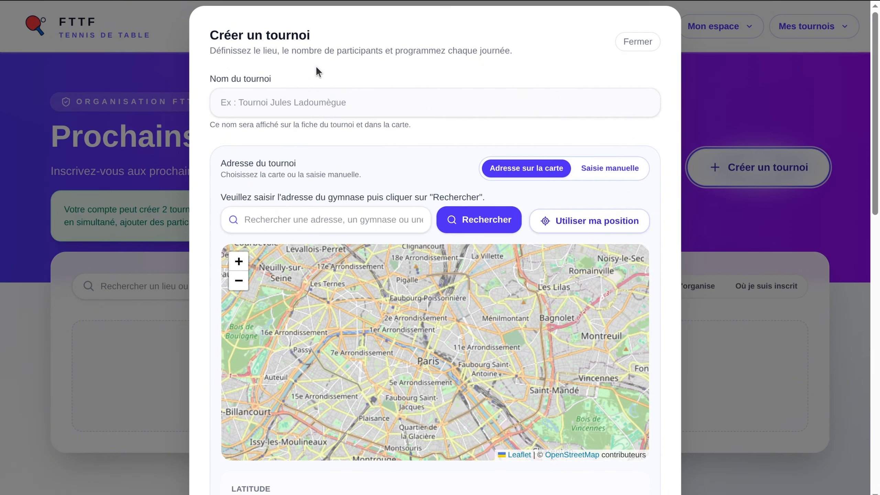
pyautogui.click(305, 98)
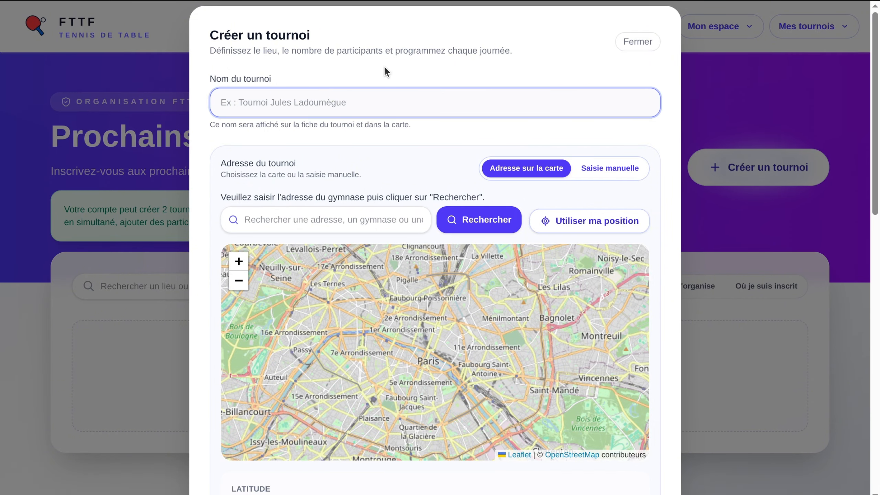
pyautogui.write('Tournoi e')
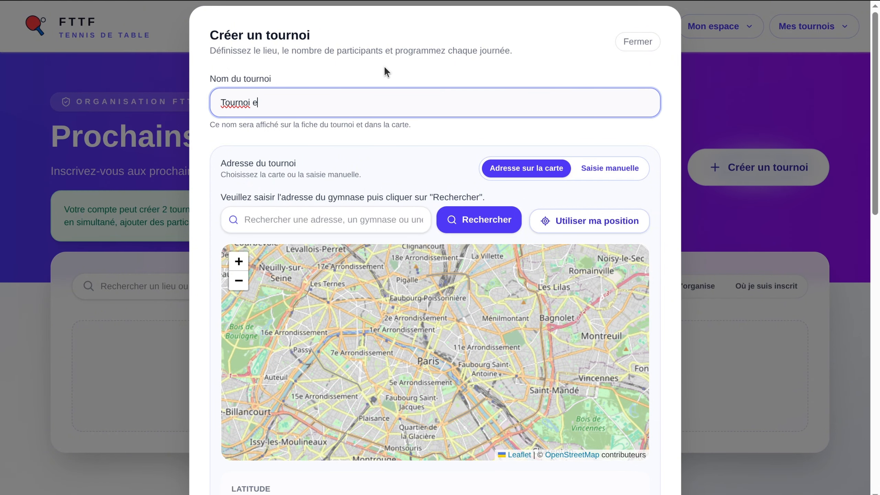
pyautogui.write('xemple')
# Search the tournament address for "la defense", choose La Défense, Quartier Gambetta, Courbevoie, and view manual entry before returning to the map mode.
pyautogui.click(324, 217)
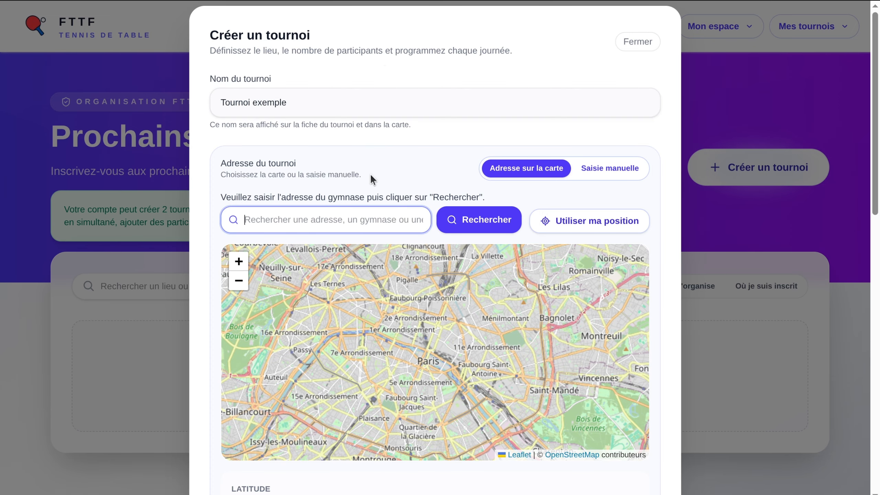
pyautogui.write('la defense')
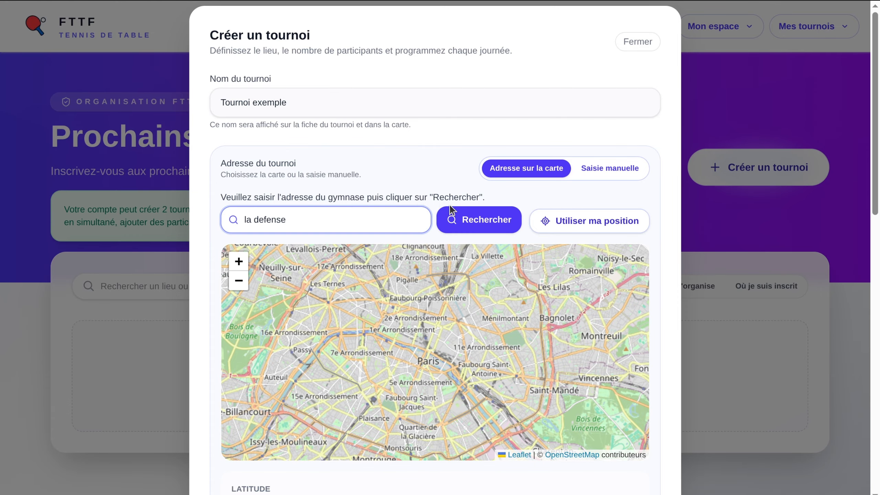
pyautogui.click(444, 223)
pyautogui.click(402, 254)
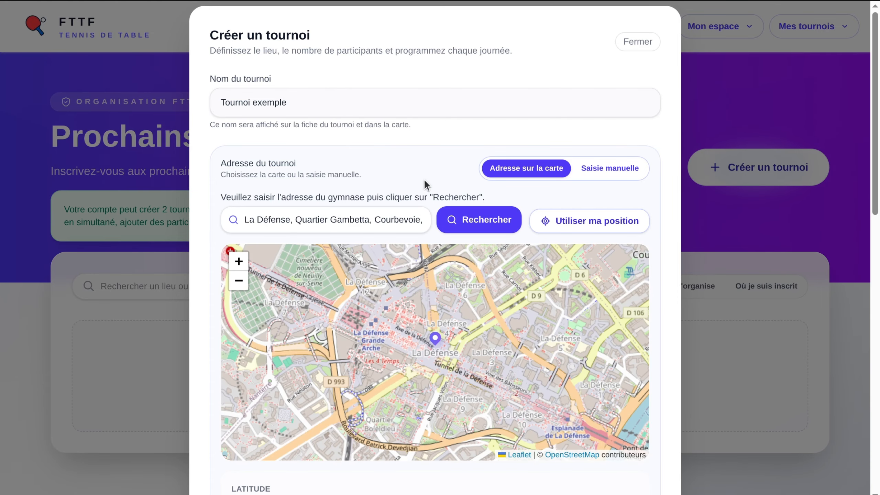
pyautogui.click(586, 167)
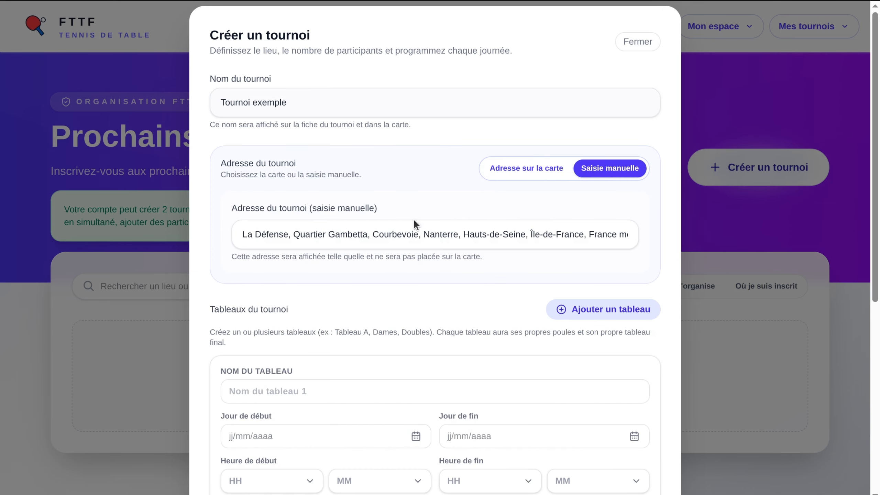
pyautogui.click(518, 170)
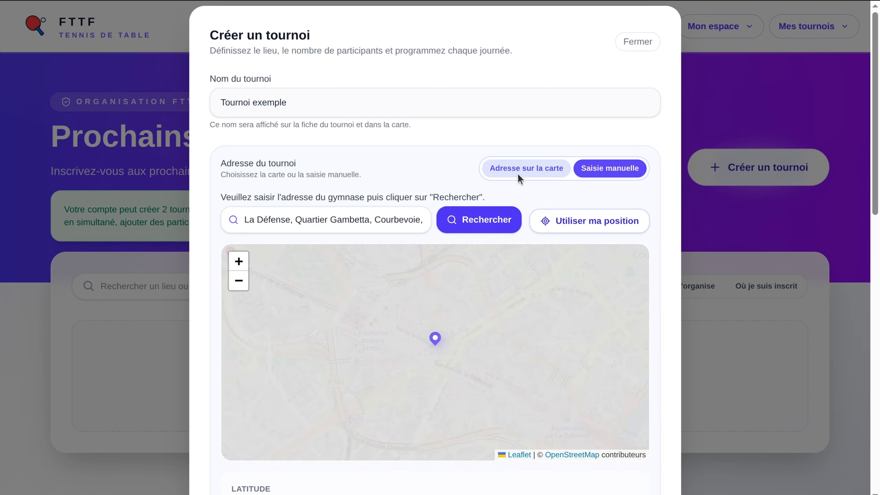
# Name the first tournament table "tableau exemple" and set its start day to 20/02/2026.
pyautogui.scroll(-10, 440, 173)
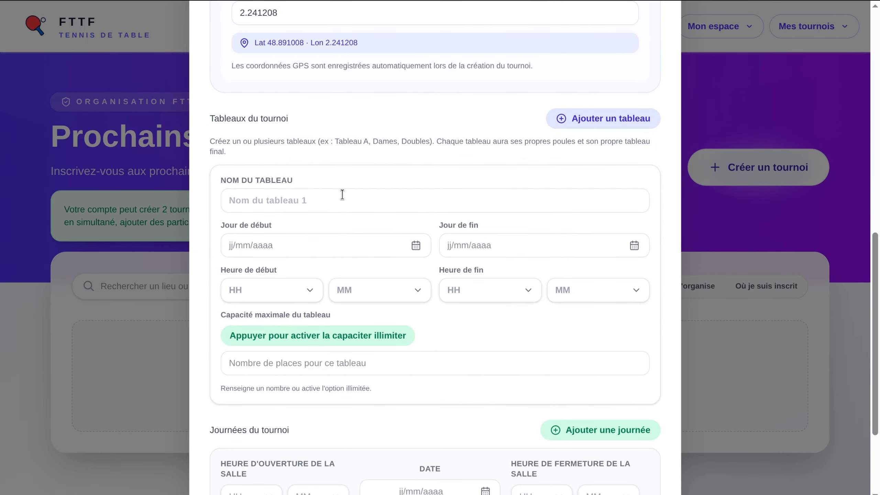
pyautogui.click(315, 155)
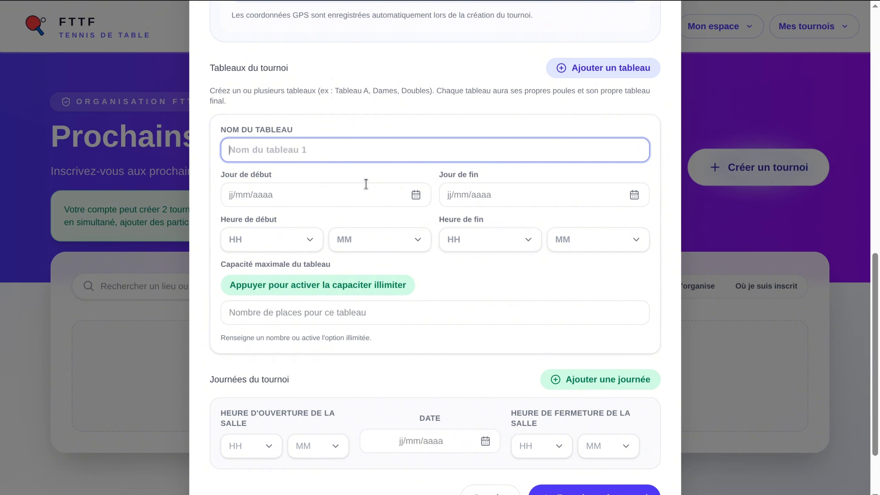
pyautogui.write('tableau exemple')
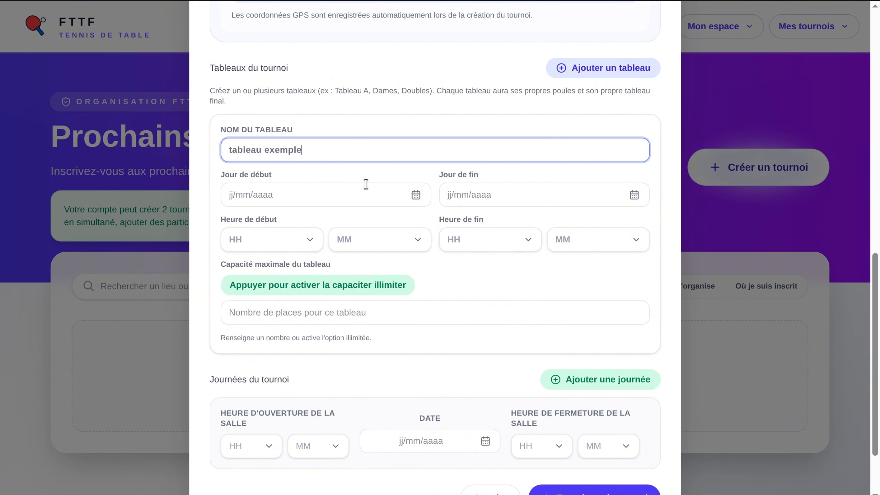
pyautogui.click(415, 195)
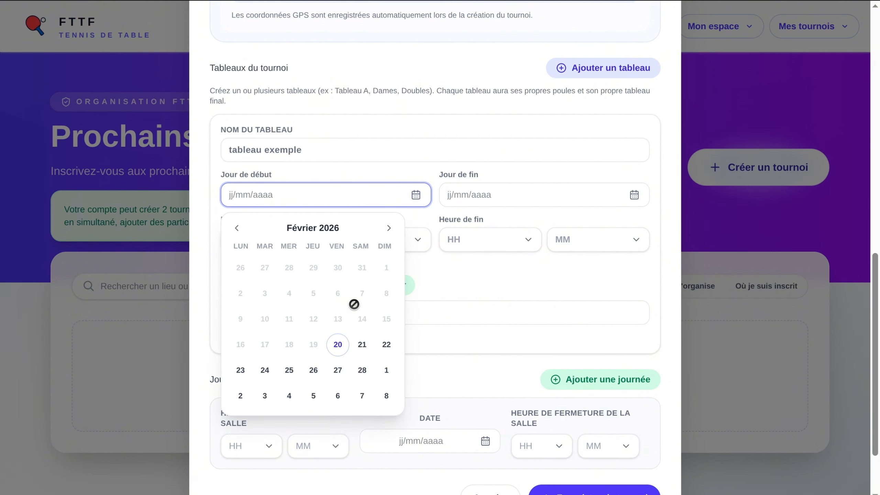
pyautogui.click(338, 345)
# Set the start time of "tableau exemple" to 18:35 and its end time to 21:00.
pyautogui.click(308, 240)
pyautogui.scroll(-10, 293, 314)
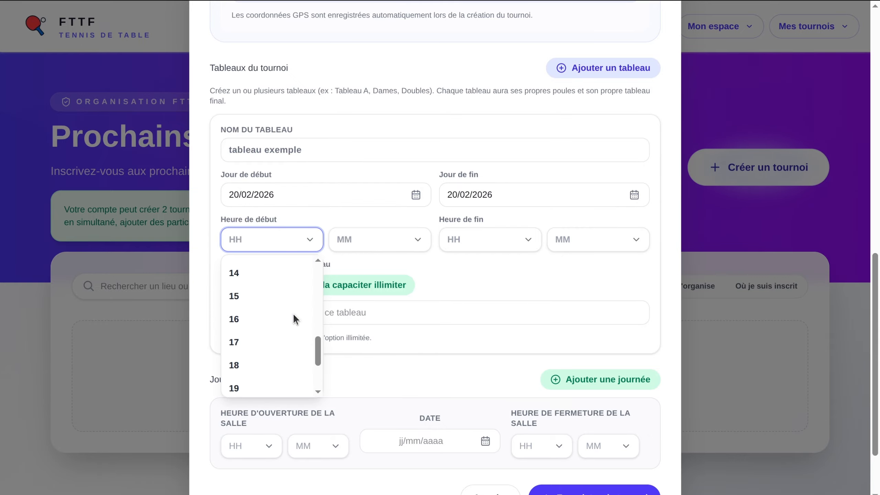
pyautogui.scroll(1, 264, 326)
pyautogui.click(272, 329)
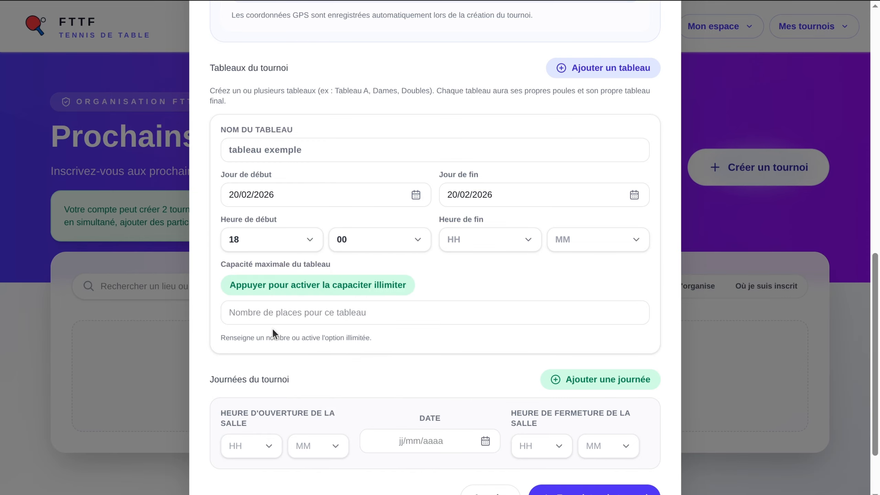
pyautogui.click(364, 239)
pyautogui.scroll(-5, 332, 325)
pyautogui.click(365, 291)
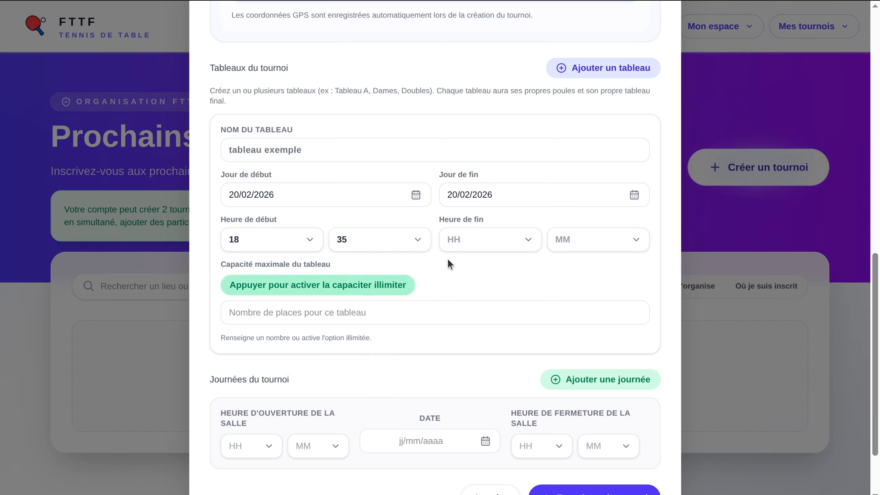
pyautogui.click(465, 245)
pyautogui.scroll(-10, 482, 312)
pyautogui.click(458, 340)
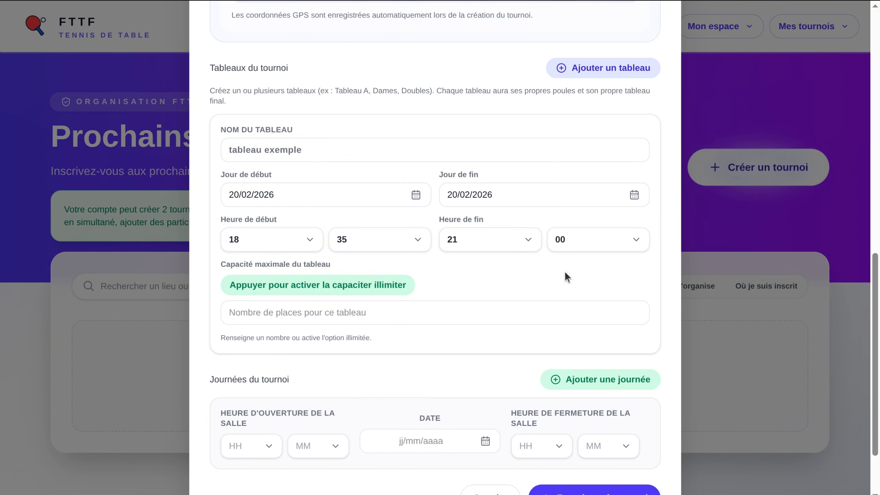
# Enter 10 places as the table's maximum capacity and replace it with unlimited capacity.
pyautogui.click(402, 312)
pyautogui.write('10')
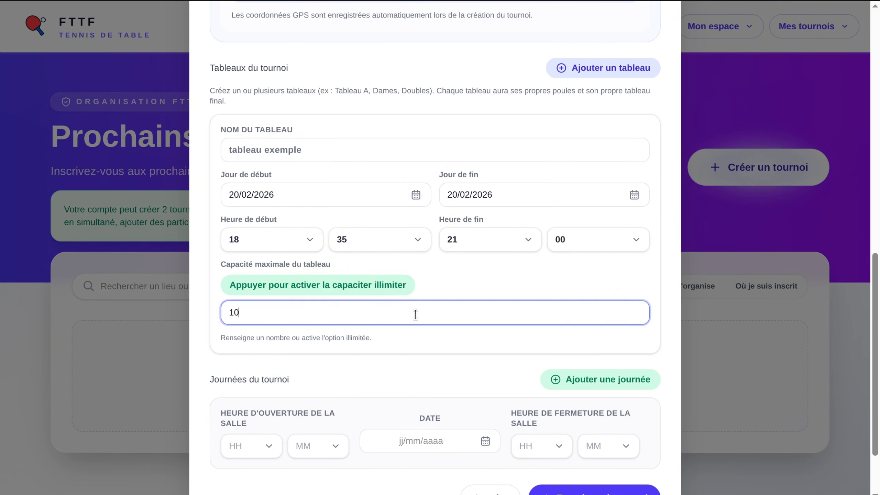
pyautogui.click(378, 290)
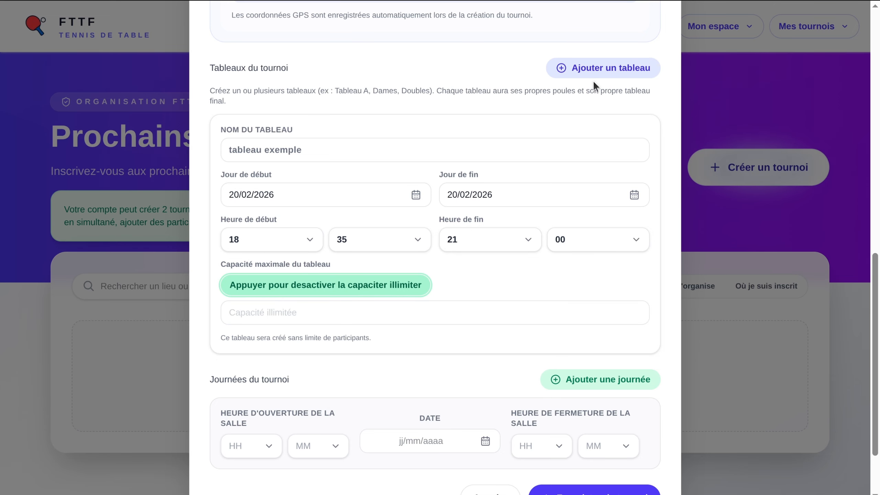
# Add a second blank table to the tournament and remove it again.
pyautogui.click(598, 70)
pyautogui.scroll(-2, 546, 275)
pyautogui.scroll(-1, 545, 271)
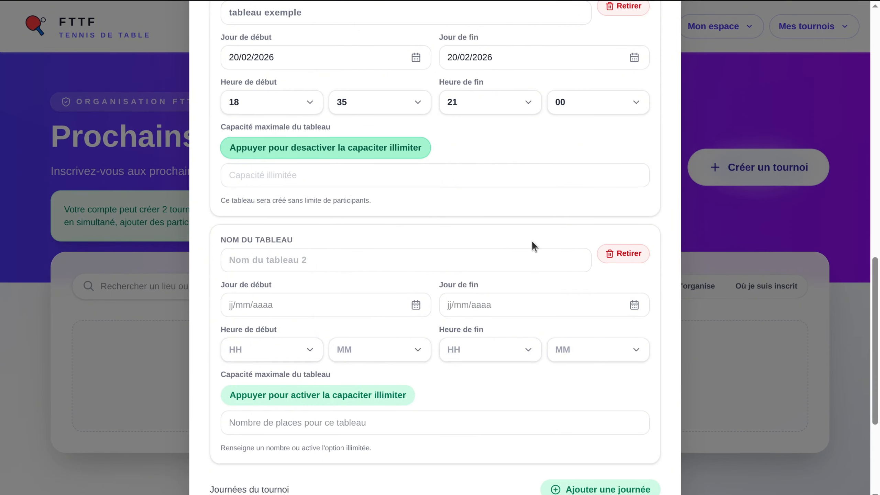
pyautogui.click(622, 252)
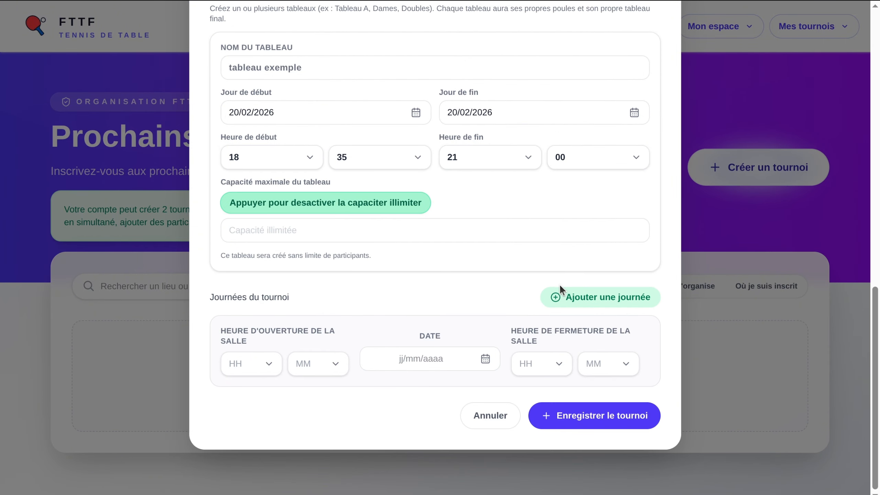
# Set the tournament day's date to 20/02/2026 and the hall opening time to 18:00.
pyautogui.click(487, 359)
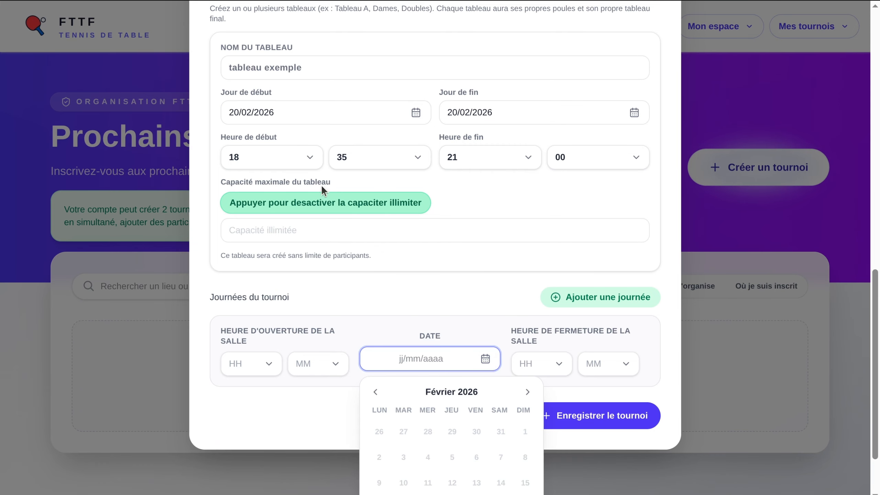
pyautogui.scroll(-2, 459, 401)
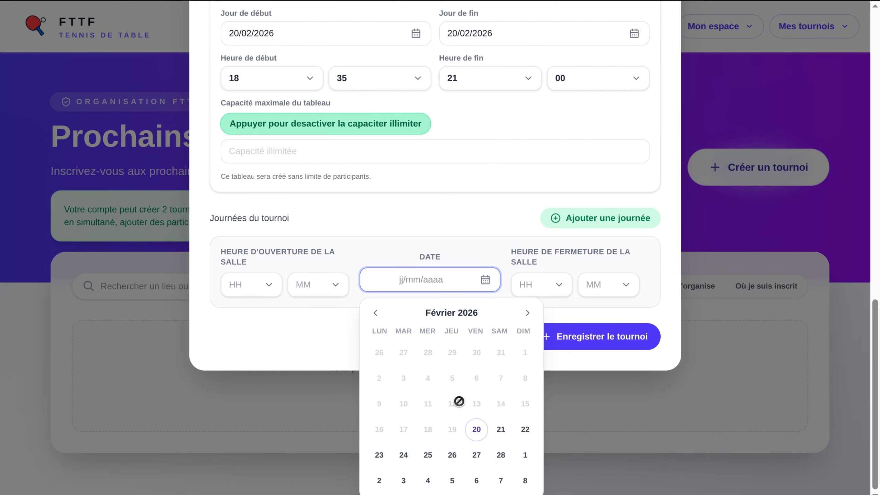
pyautogui.click(477, 429)
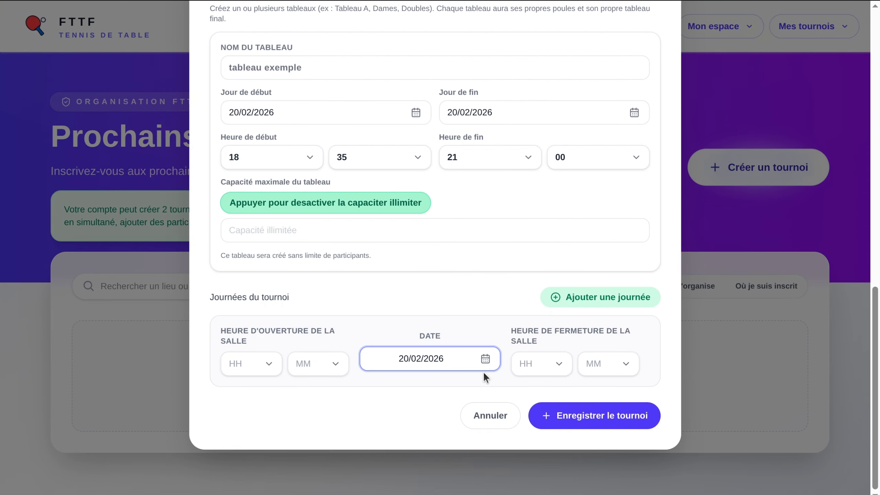
pyautogui.click(265, 365)
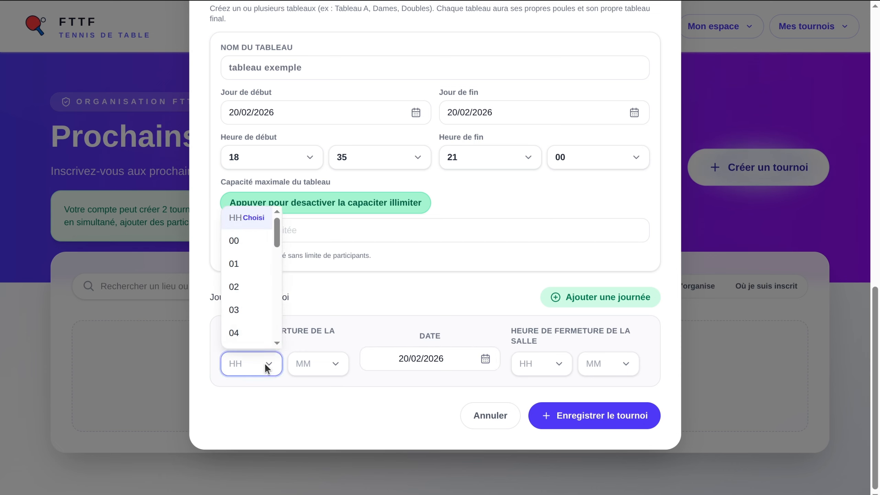
pyautogui.click(326, 310)
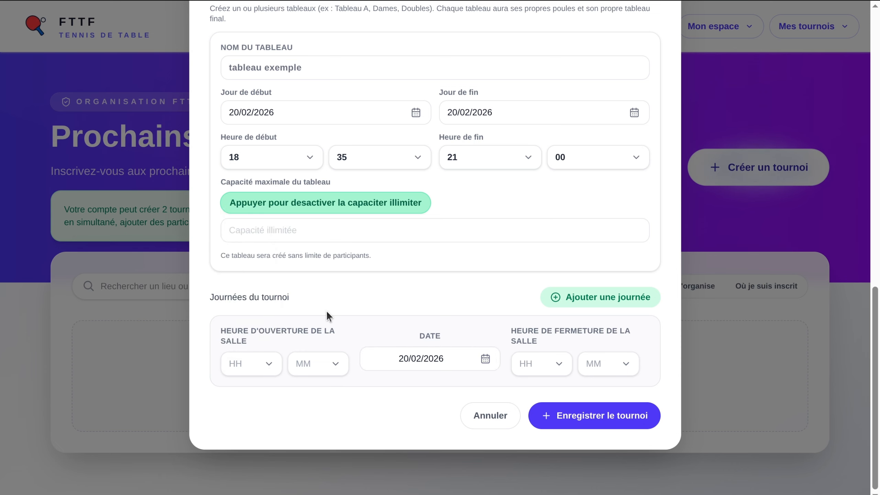
pyautogui.click(253, 357)
pyautogui.scroll(-5, 260, 302)
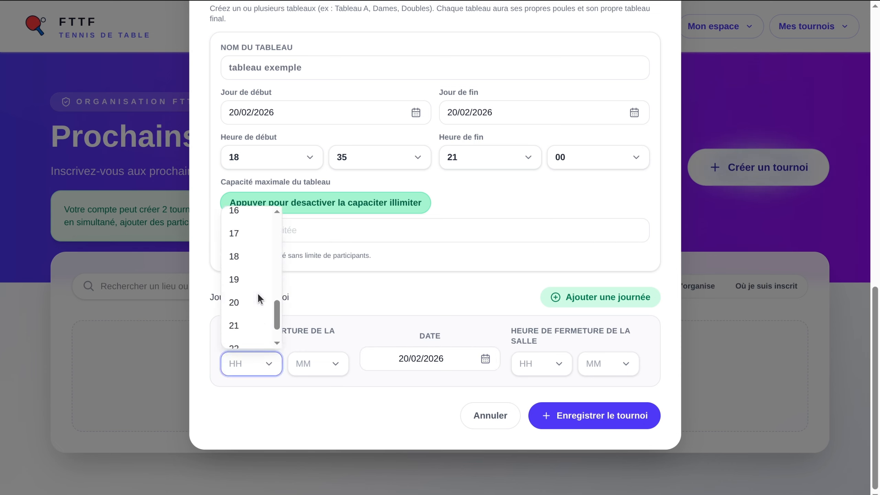
pyautogui.scroll(-1, 260, 299)
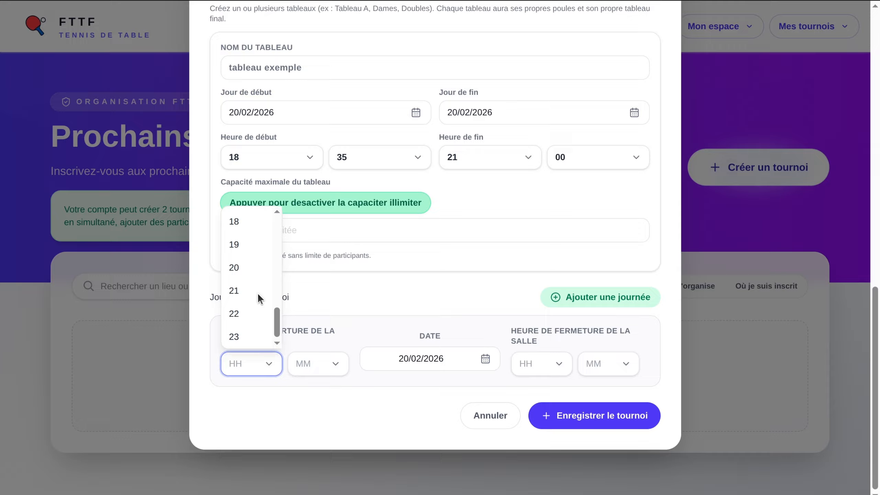
pyautogui.click(246, 219)
# Set the hall closing time to 21:30 and save the tournament.
pyautogui.click(540, 363)
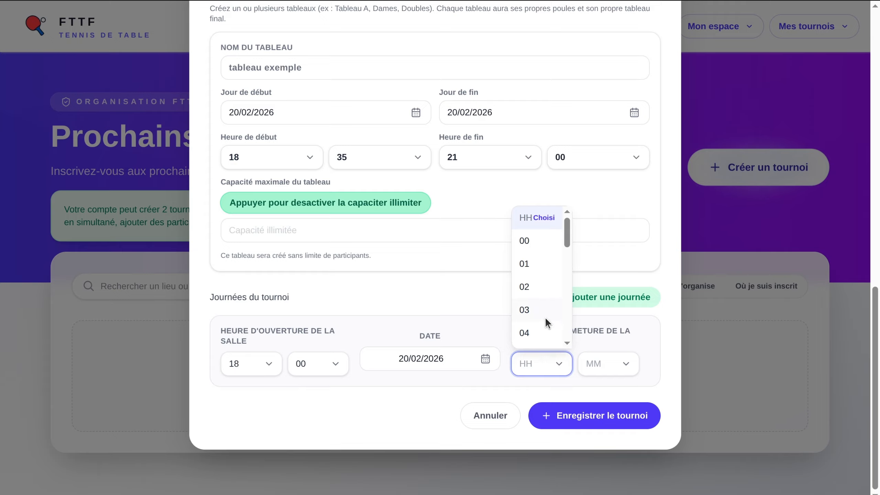
pyautogui.scroll(-6, 547, 323)
pyautogui.click(539, 295)
pyautogui.click(600, 353)
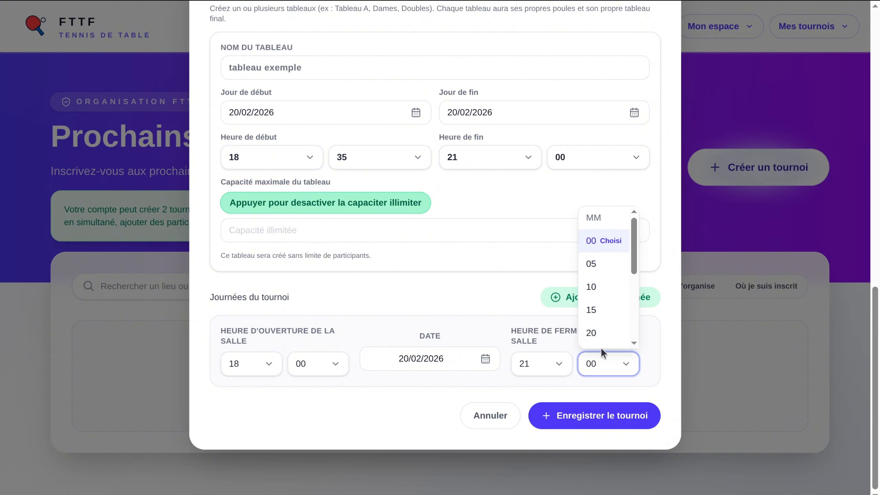
pyautogui.scroll(-2, 600, 312)
pyautogui.click(605, 222)
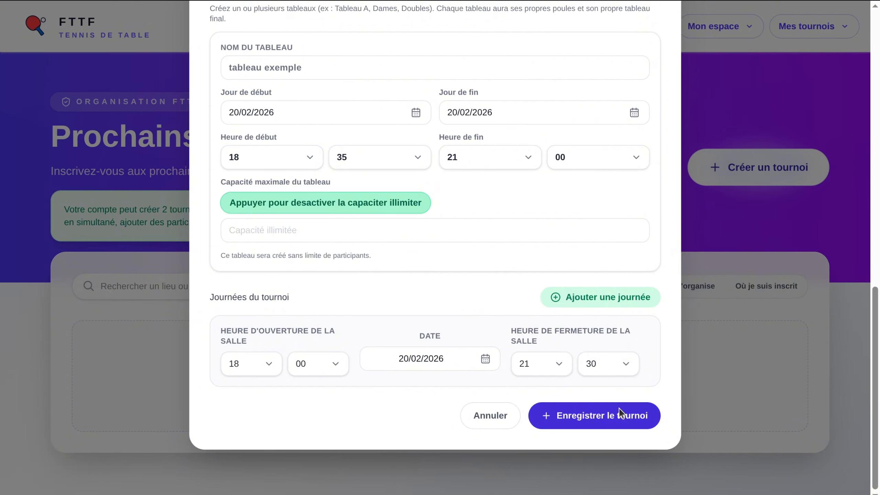
pyautogui.click(608, 416)
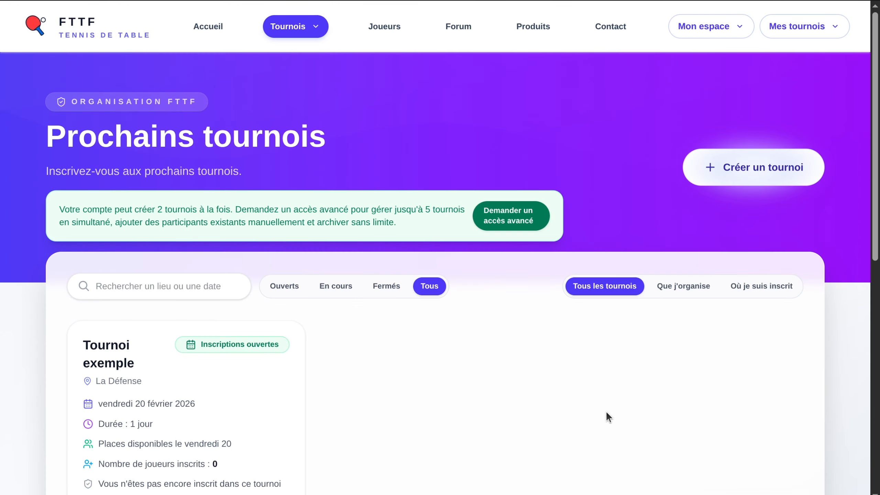
# Open the configuration of "Tournoi exemple" and examine its summary, table list and form for adding a new table.
pyautogui.scroll(-6, 509, 422)
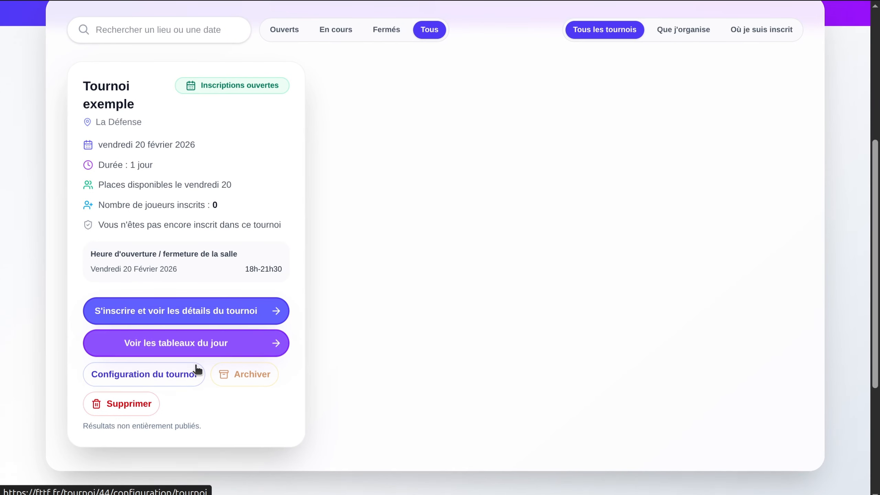
pyautogui.click(188, 373)
pyautogui.scroll(-4, 295, 346)
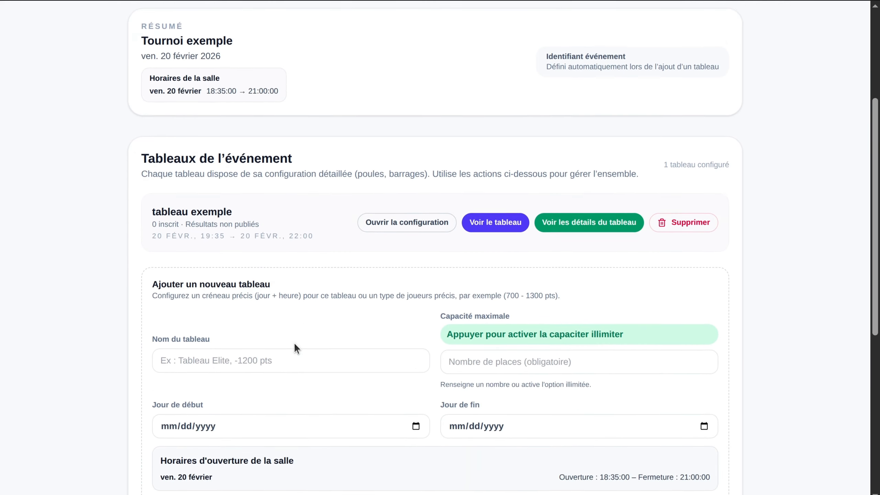
pyautogui.scroll(1, 294, 347)
pyautogui.scroll(-3, 294, 347)
pyautogui.scroll(-5, 381, 302)
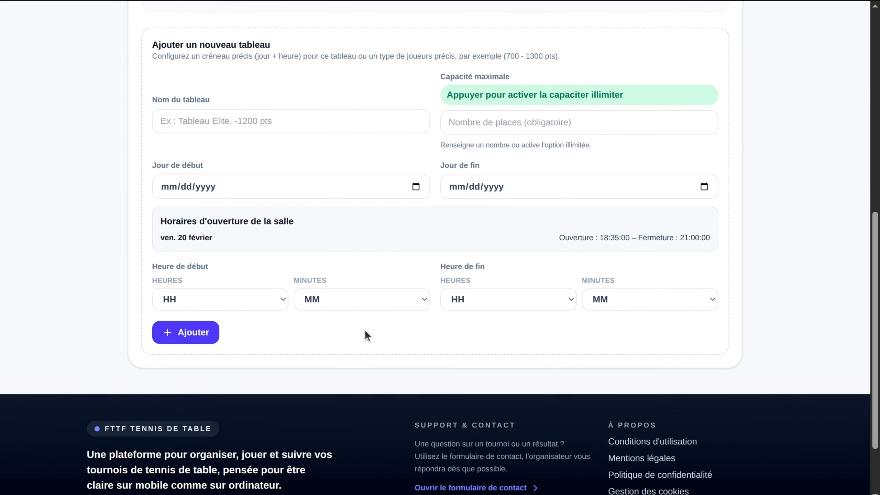
# Go back to the tournaments list and open the details of "Tournoi exemple" to examine its location, dates and available session.
pyautogui.scroll(10, 399, 238)
pyautogui.click(149, 87)
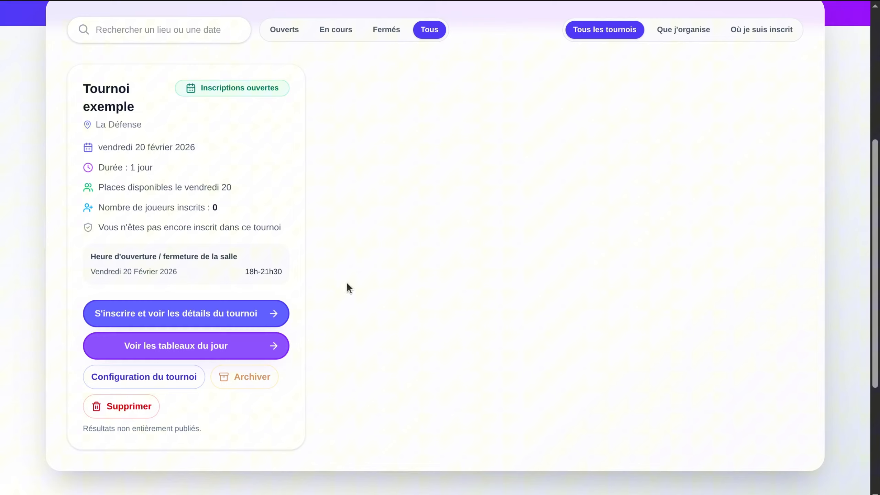
pyautogui.click(272, 318)
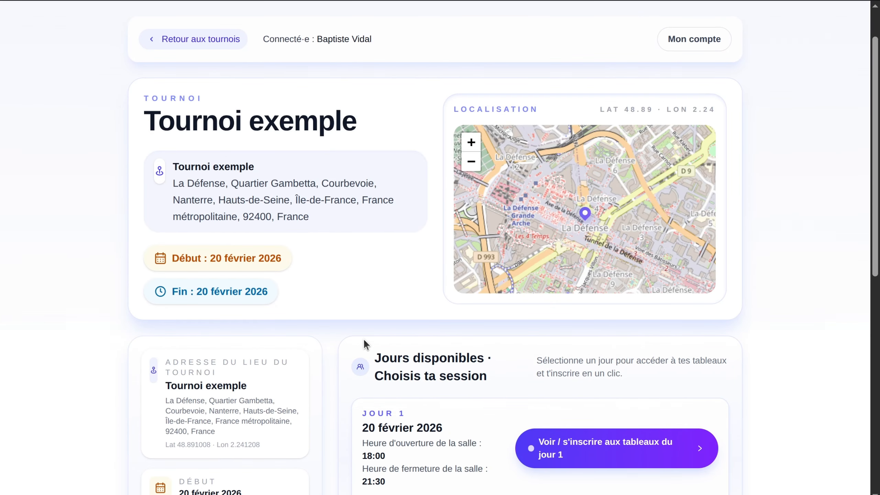
pyautogui.scroll(1, 363, 339)
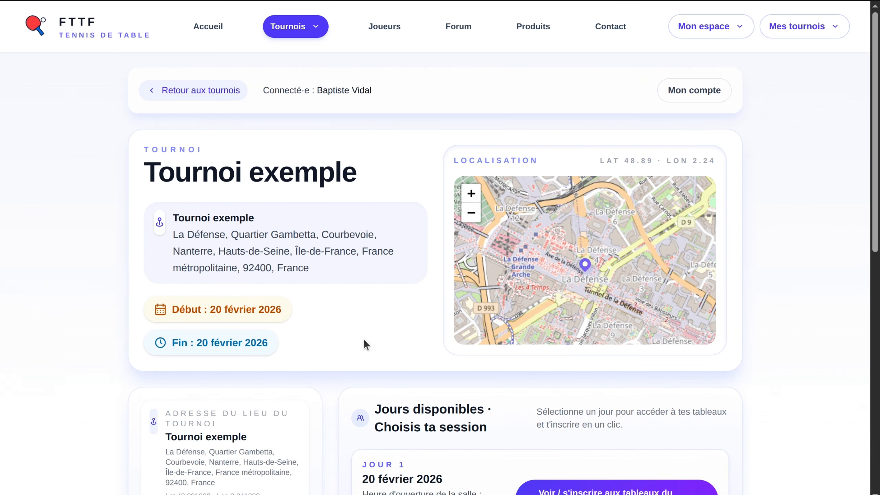
pyautogui.scroll(-5, 325, 339)
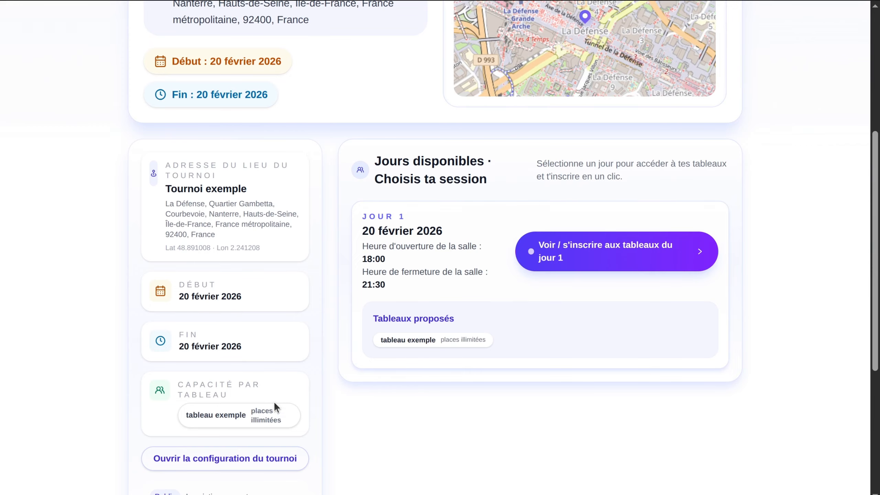
pyautogui.scroll(-1, 342, 411)
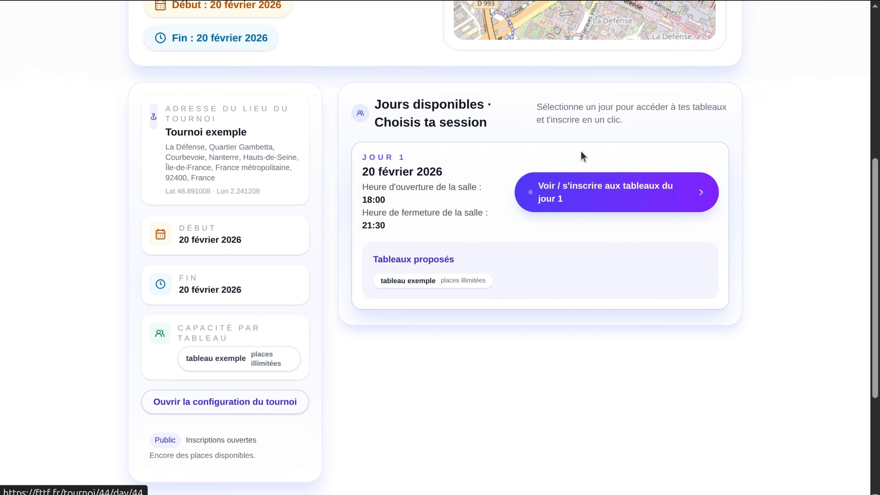
# Open the day 1 tables and register for "tableau exemple".
pyautogui.click(607, 200)
pyautogui.scroll(-5, 491, 325)
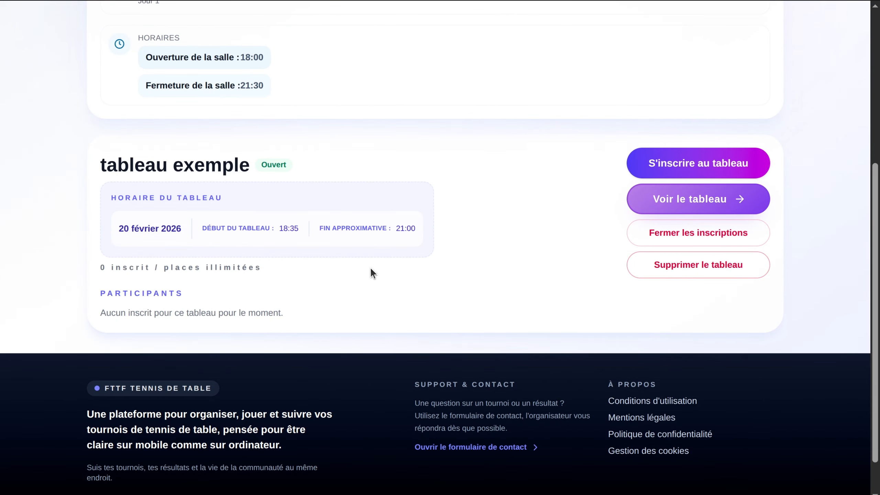
pyautogui.click(652, 164)
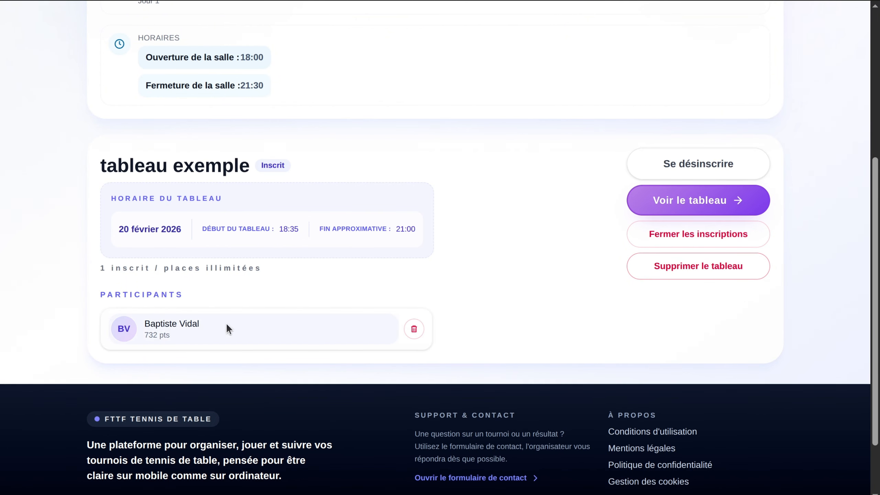
# Go back to the tournaments list, reopen the day's tables for "Tournoi exemple" and open the "tableau exemple" view.
pyautogui.scroll(6, 485, 304)
pyautogui.click(190, 86)
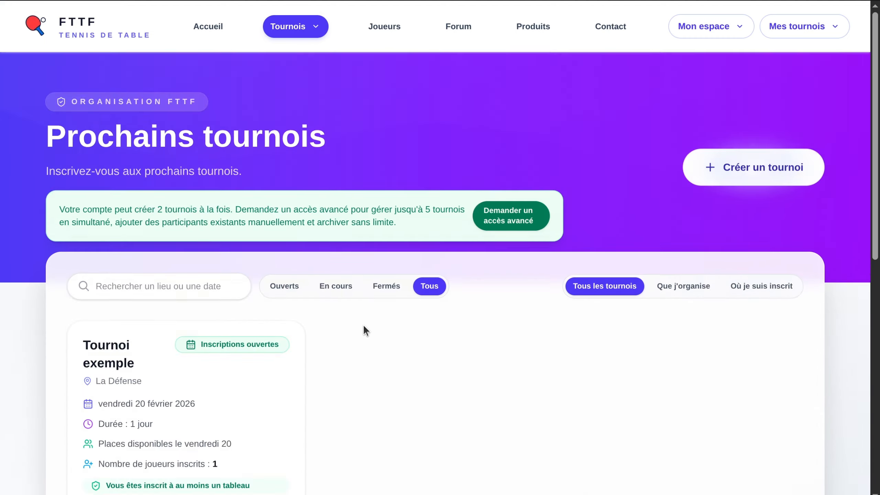
pyautogui.scroll(-5, 363, 331)
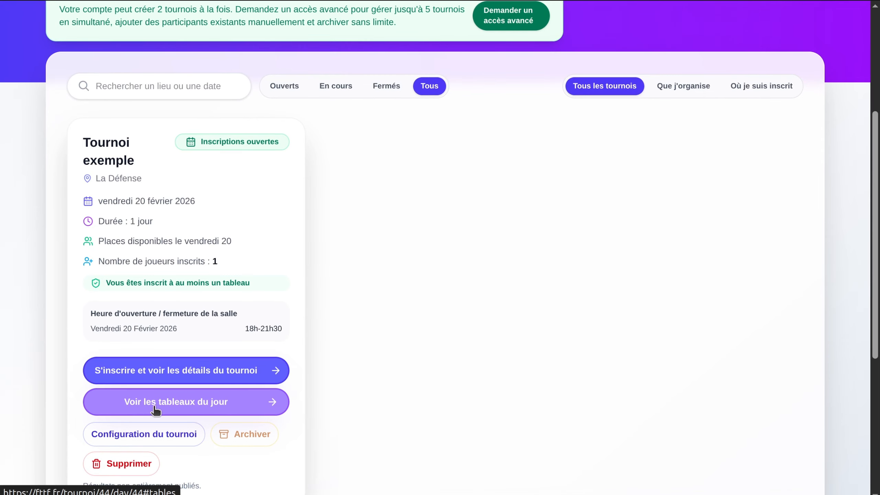
pyautogui.click(216, 409)
pyautogui.scroll(-5, 310, 379)
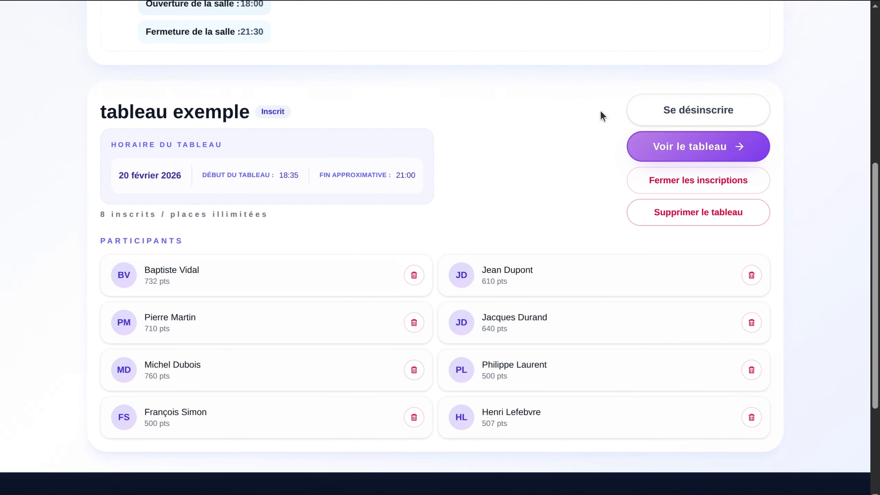
pyautogui.click(660, 145)
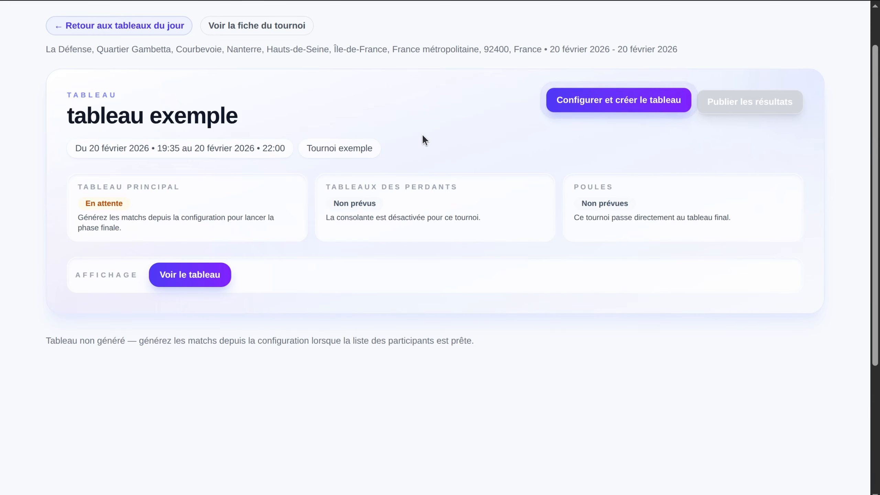
# Open the table's configuration, enable the pool phase and generate the pools automatically with 3 players per pool.
pyautogui.click(574, 107)
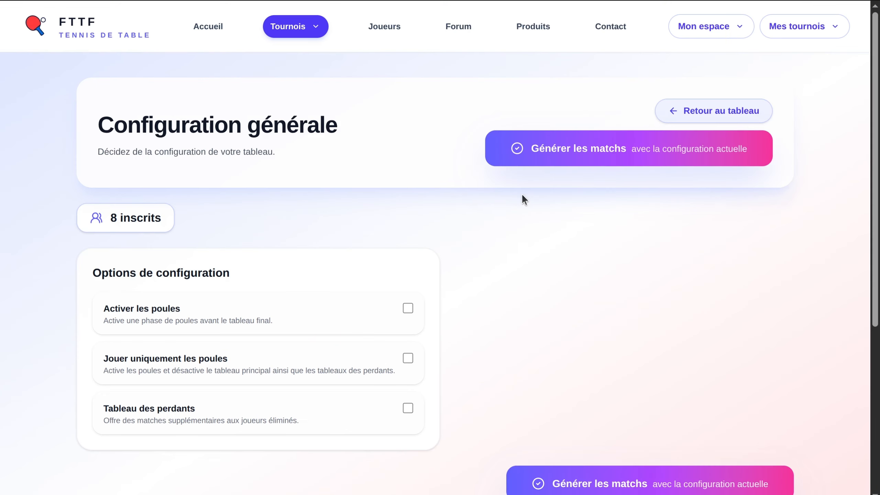
pyautogui.scroll(-1, 465, 286)
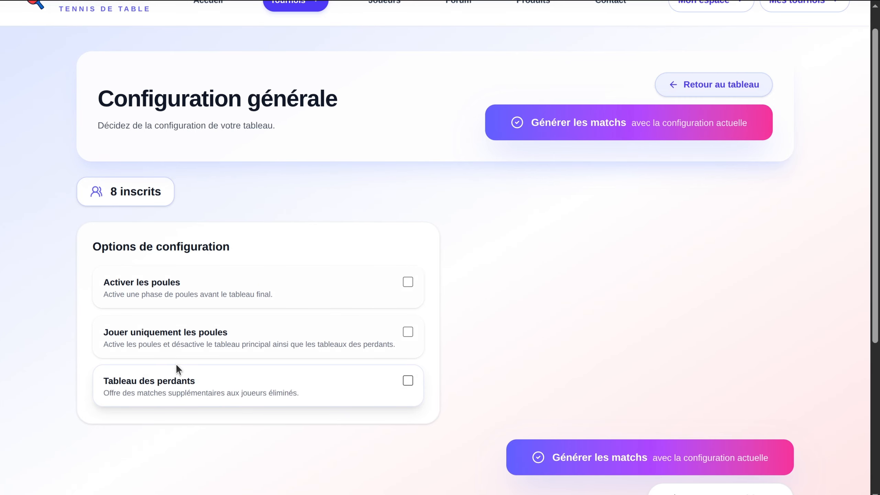
pyautogui.click(231, 298)
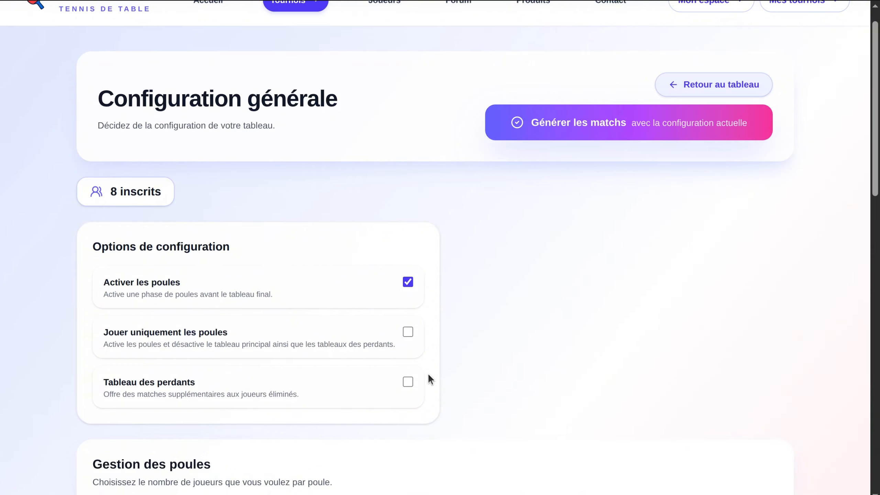
pyautogui.scroll(-8, 428, 379)
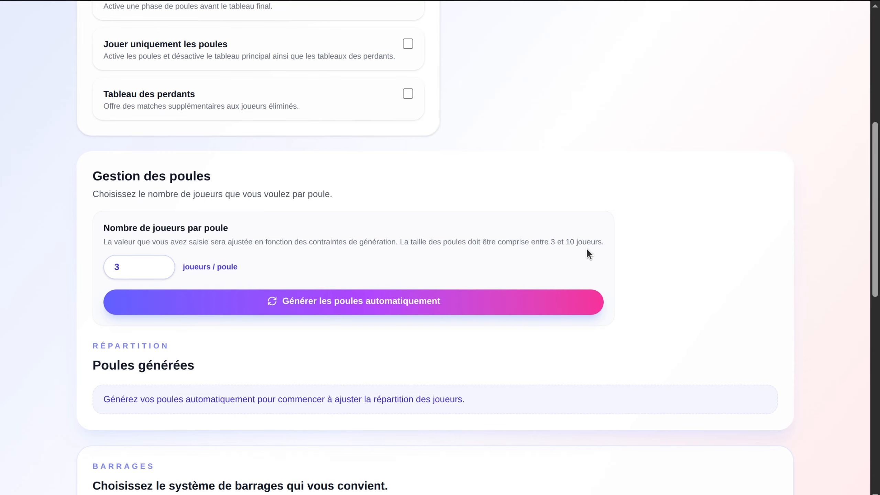
pyautogui.click(424, 304)
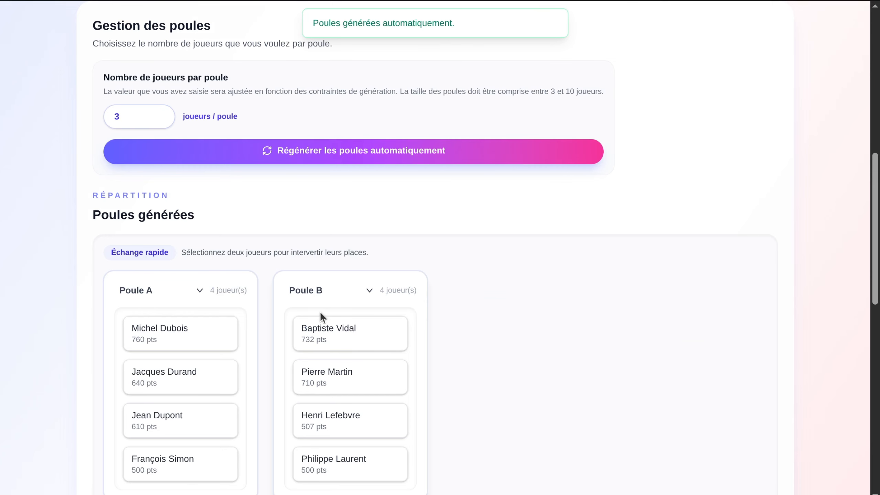
# Try the "1 vs 4 / 2 vs 3" and "1 vs 2" play-off systems and reselect "2 vs 3 → 1".
pyautogui.scroll(-1, 320, 312)
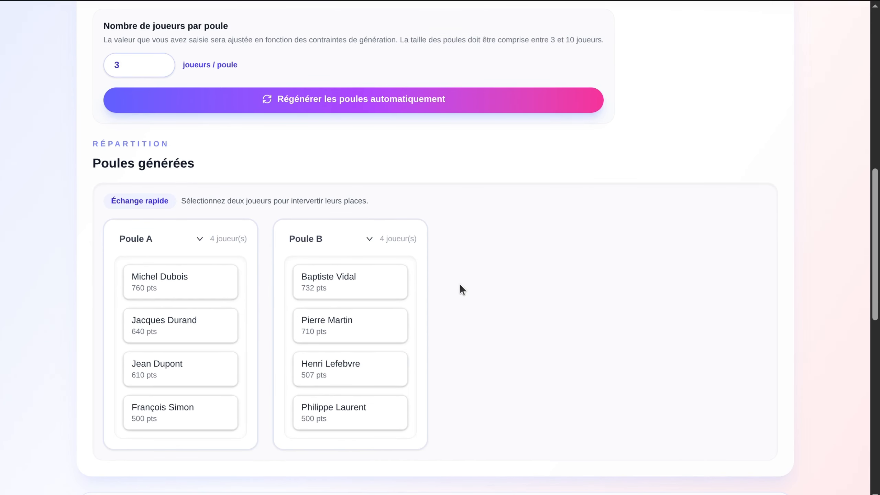
pyautogui.scroll(-5, 459, 284)
pyautogui.scroll(-2, 459, 290)
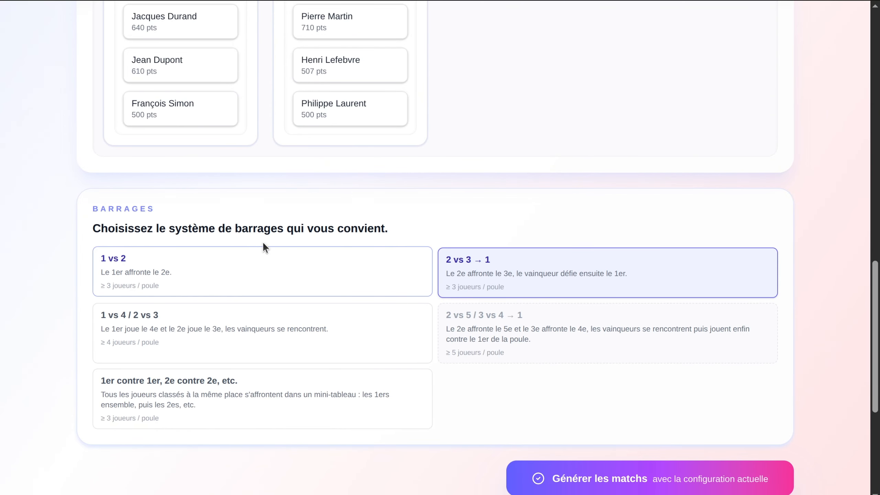
pyautogui.click(370, 327)
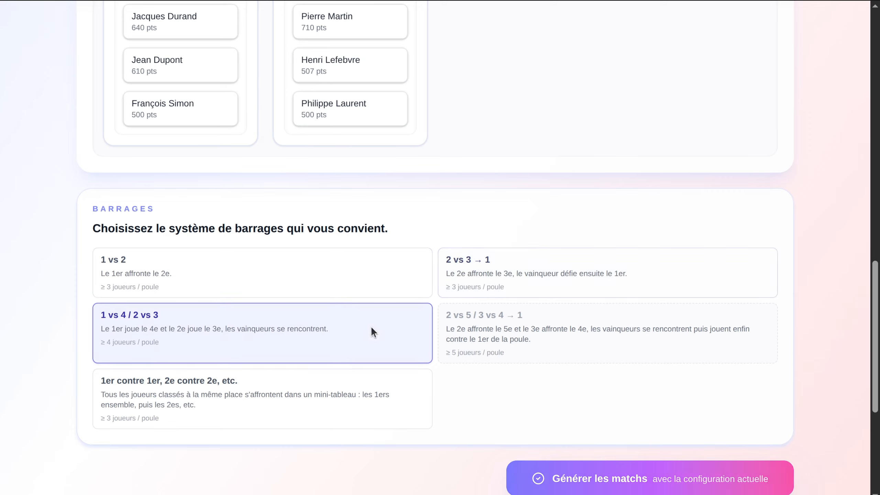
pyautogui.click(331, 286)
pyautogui.click(477, 281)
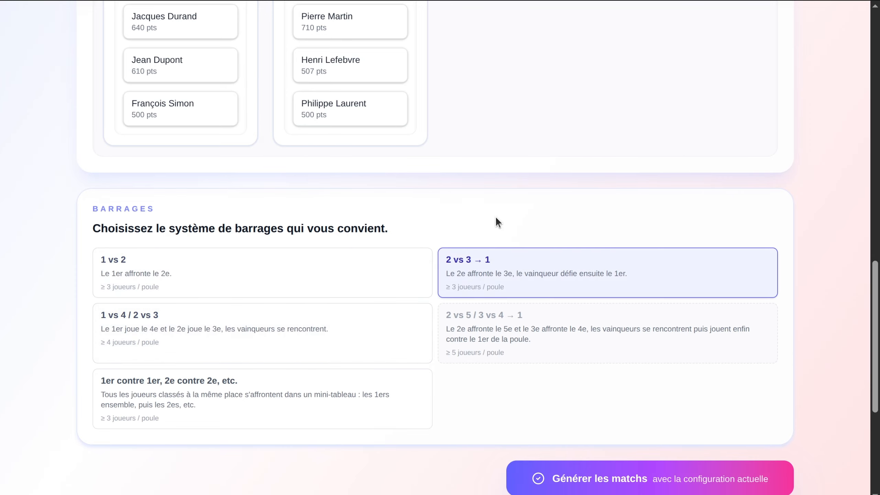
# Enable the losers' brackets (Tableau des perdants) and exclude the "Classement 7 à 8" range.
pyautogui.scroll(15, 496, 221)
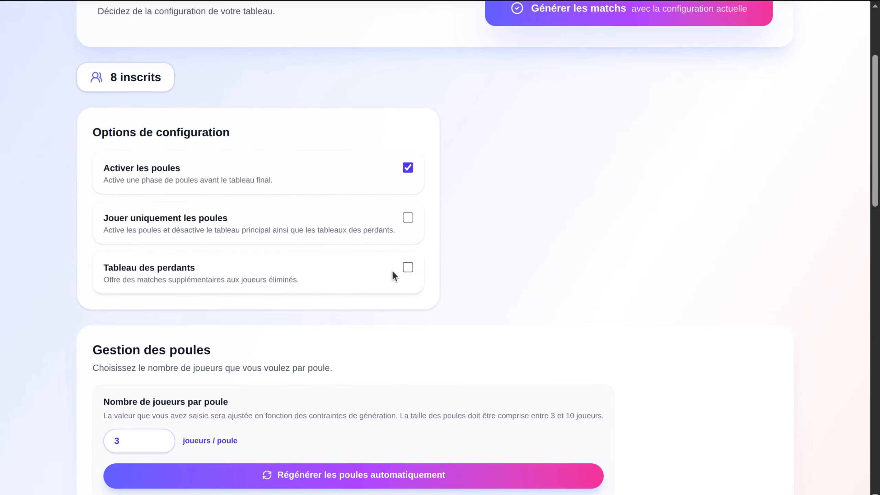
pyautogui.click(379, 276)
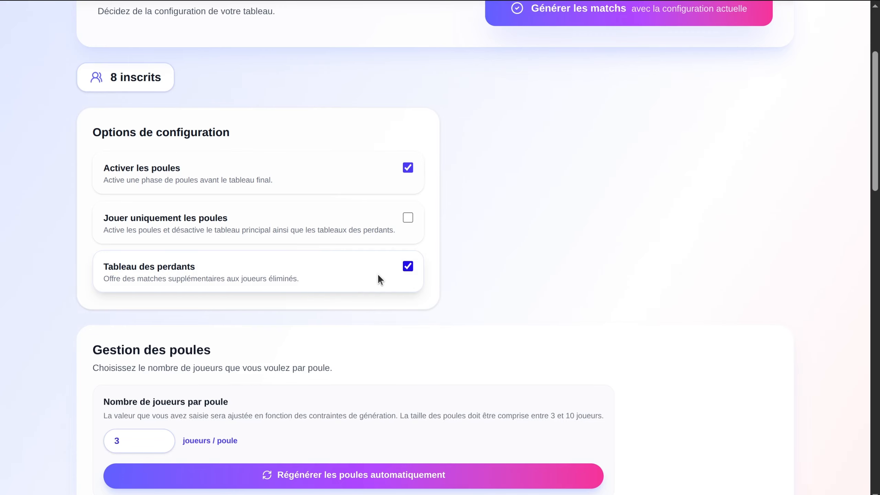
pyautogui.scroll(-12, 513, 306)
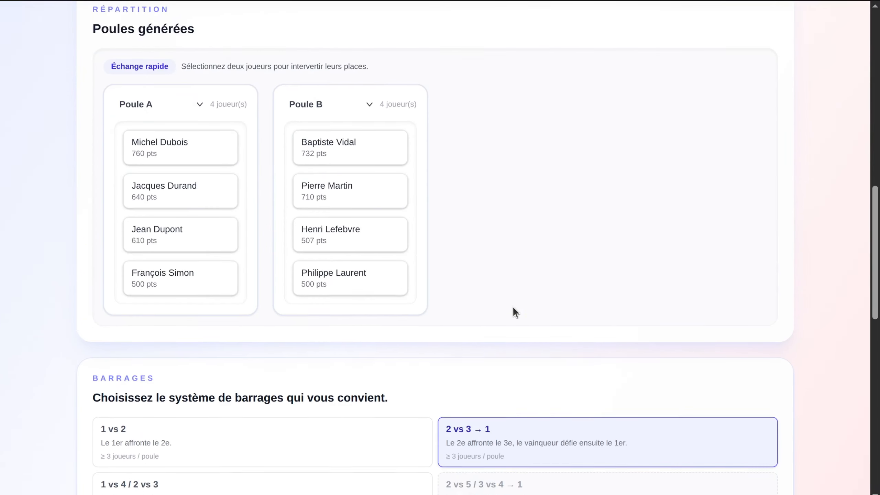
pyautogui.scroll(-12, 513, 307)
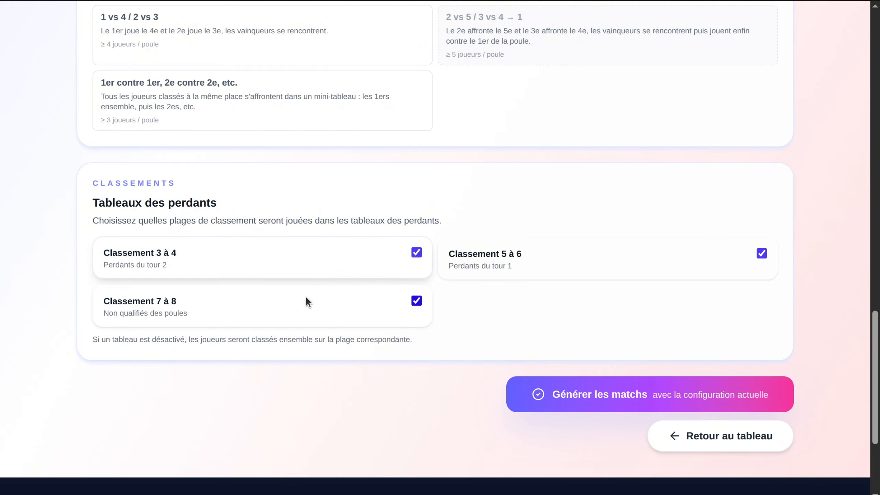
pyautogui.click(306, 310)
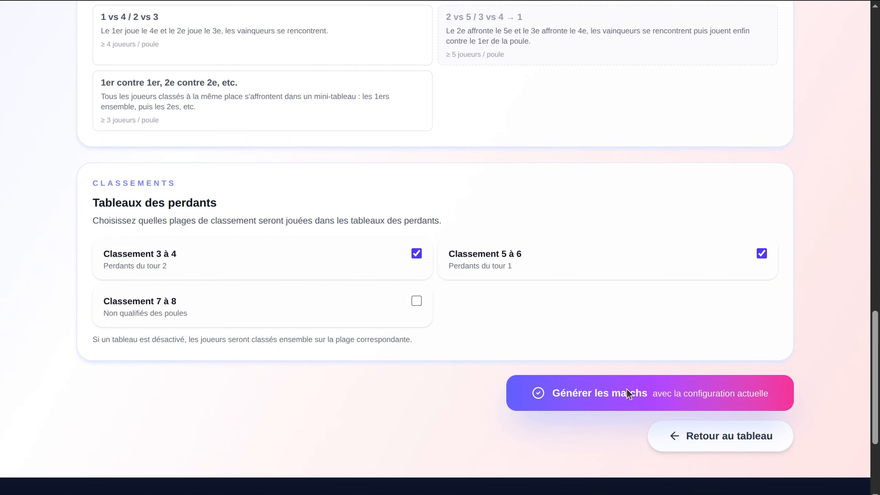
# Generate the matches with the current configuration and return to the "tableau exemple" view.
pyautogui.click(736, 394)
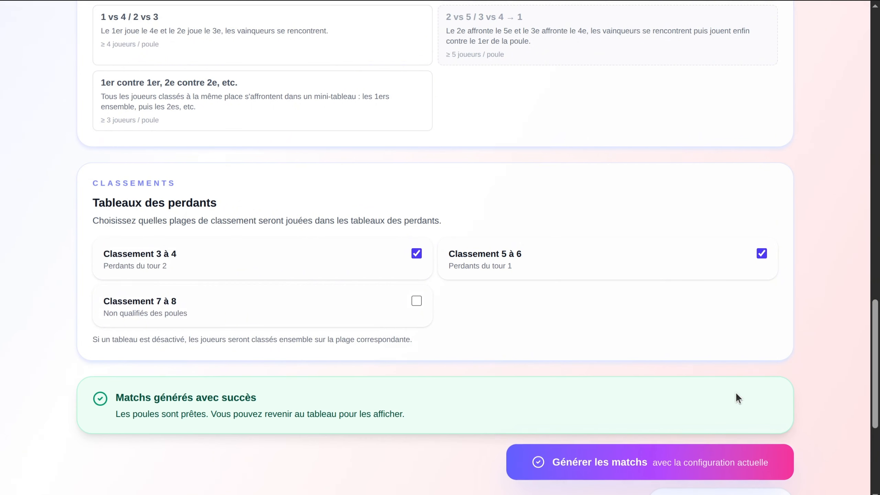
pyautogui.scroll(-5, 315, 411)
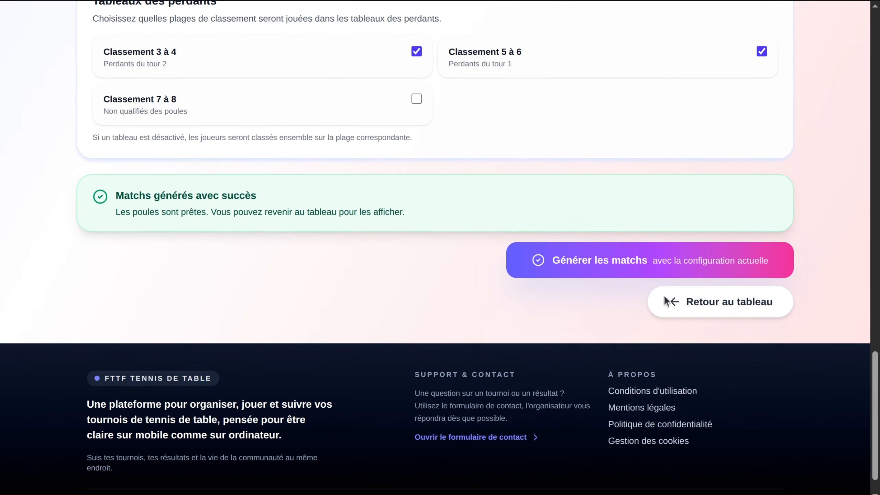
pyautogui.click(695, 298)
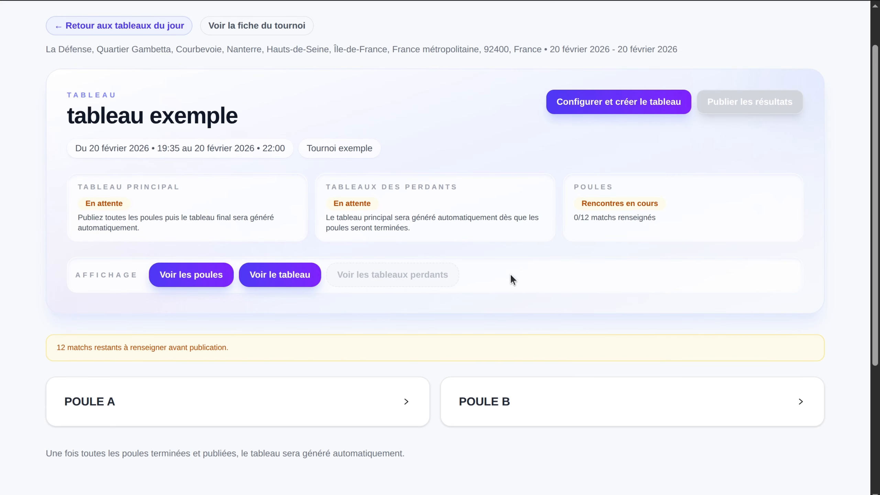
# Expand the pools and examine the initial rankings and match lists of Poule A and Poule B.
pyautogui.click(315, 402)
pyautogui.scroll(-5, 426, 326)
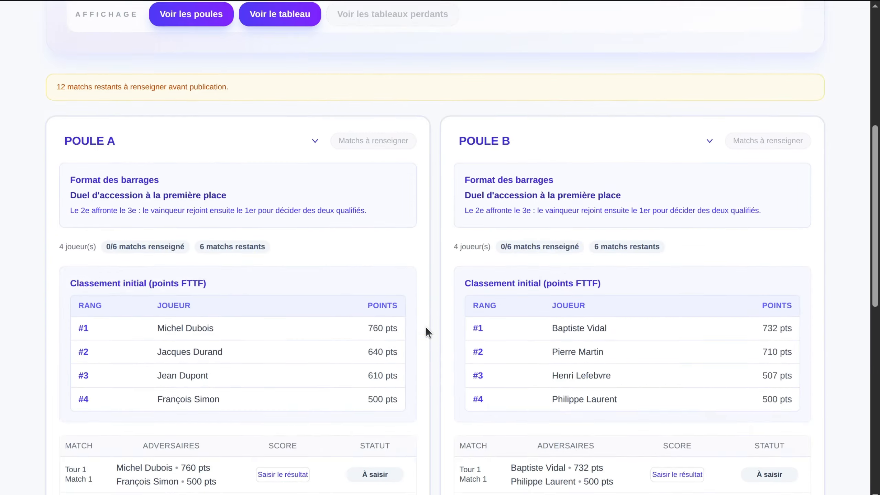
pyautogui.scroll(-6, 426, 327)
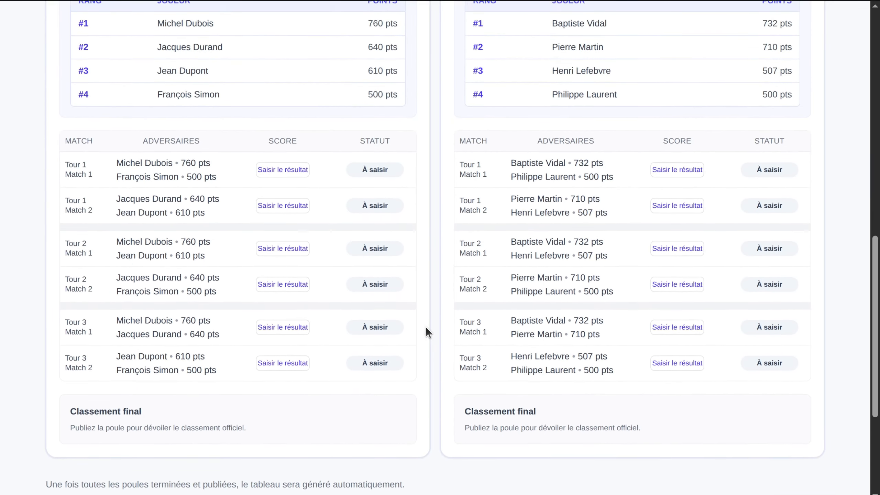
pyautogui.scroll(1, 426, 327)
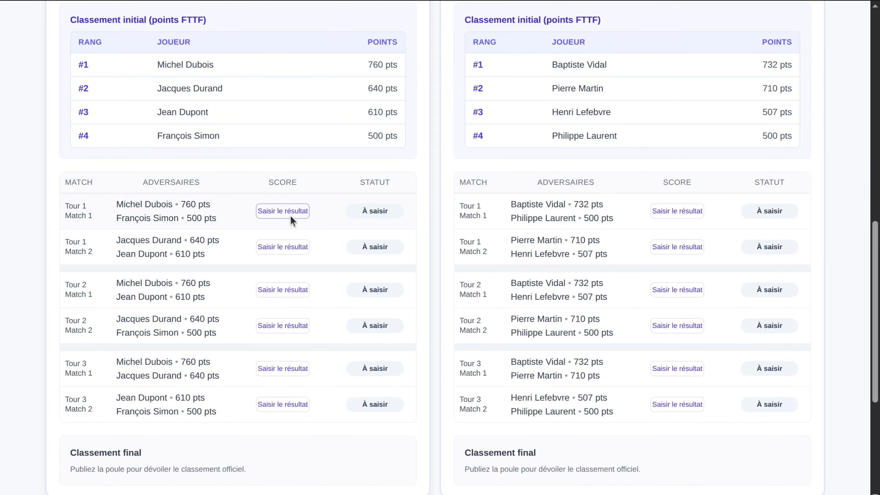
# Record Poule A's Tour 1 Match 1 with two winning sets and set scores of 11-9 and 11-7 for the first player.
pyautogui.click(291, 215)
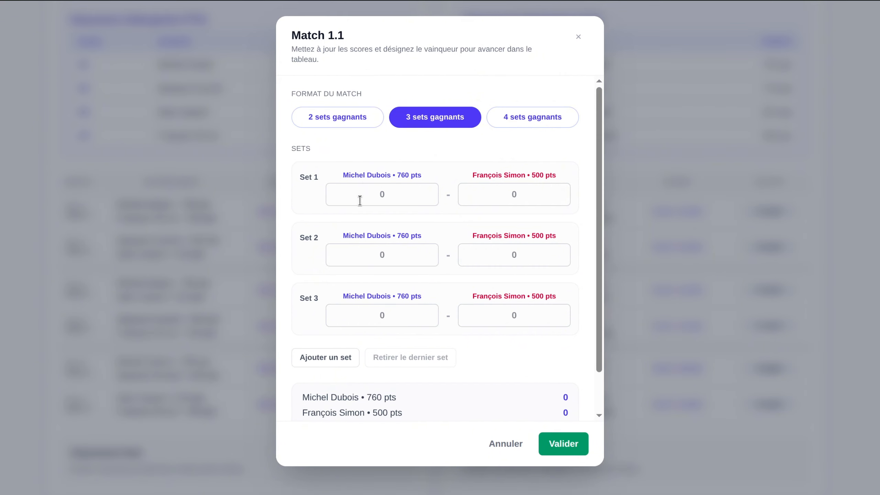
pyautogui.click(360, 119)
pyautogui.click(412, 195)
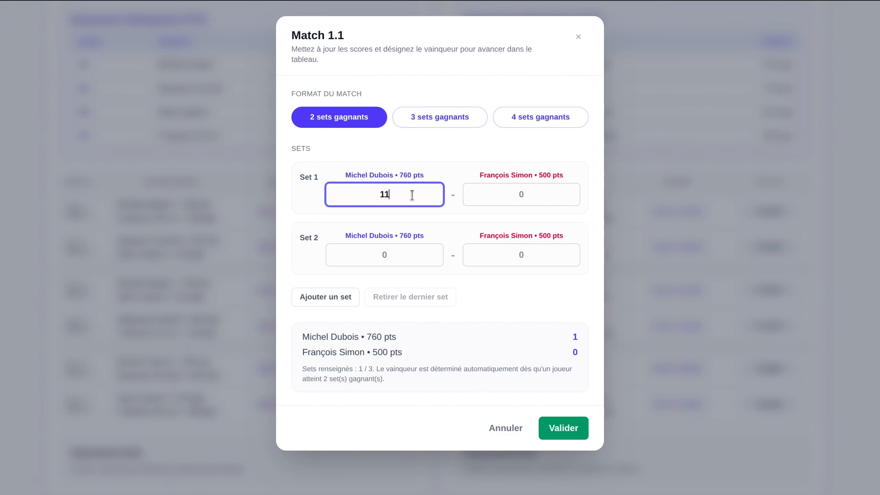
pyautogui.hotkey('ctrl', 'a')
pyautogui.click(403, 253)
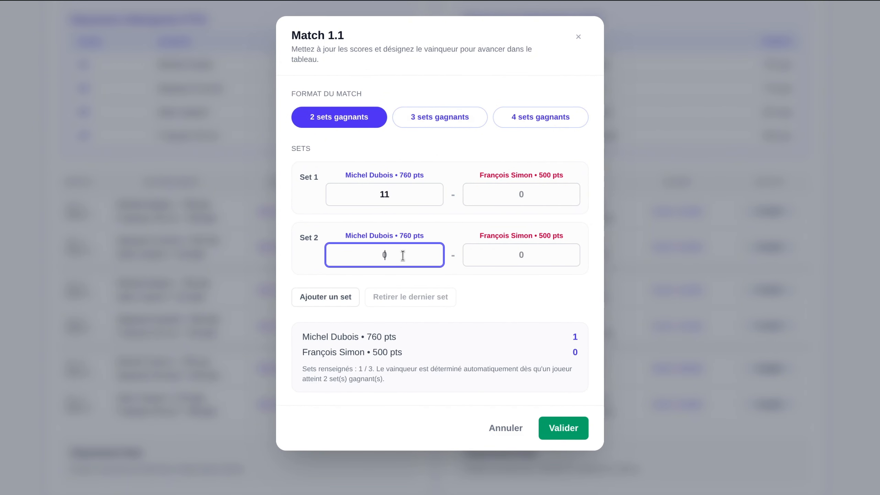
pyautogui.write('11')
pyautogui.click(520, 257)
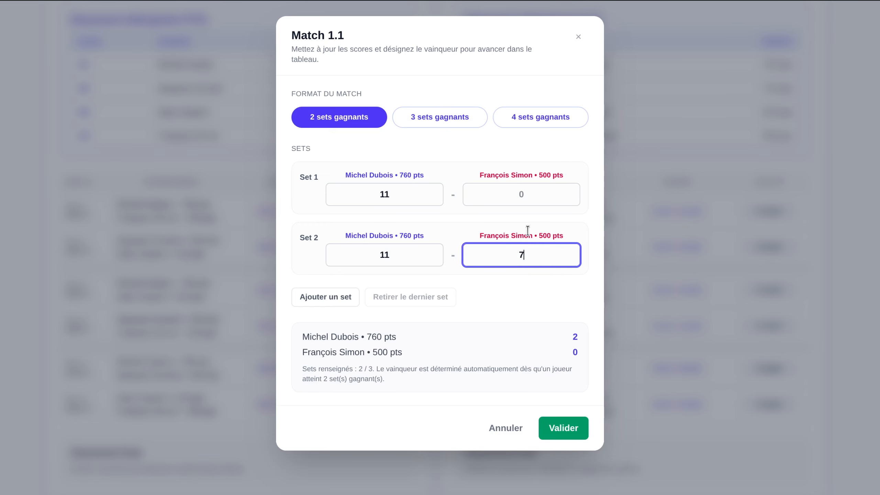
pyautogui.click(541, 197)
pyautogui.click(561, 425)
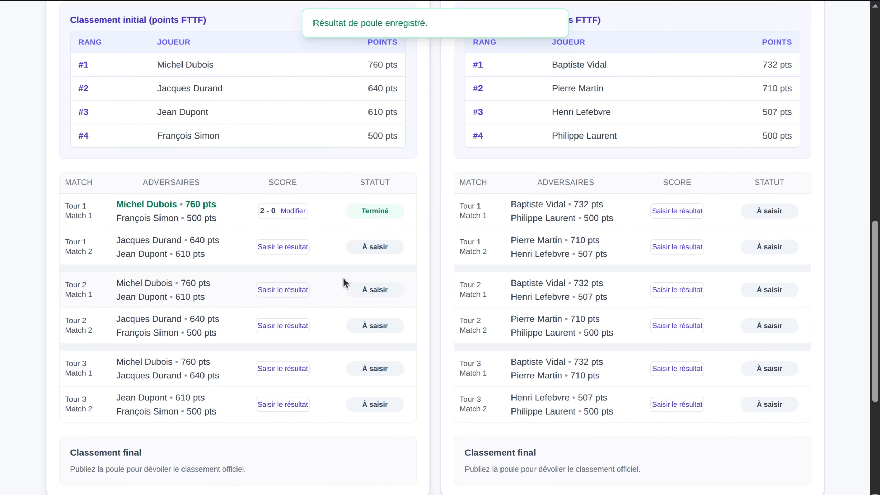
# Set Poule A's Tour 1 Match 2 to three winning sets, enter 11 for the second player in Set 1, and add a fourth set.
pyautogui.click(299, 255)
pyautogui.click(466, 119)
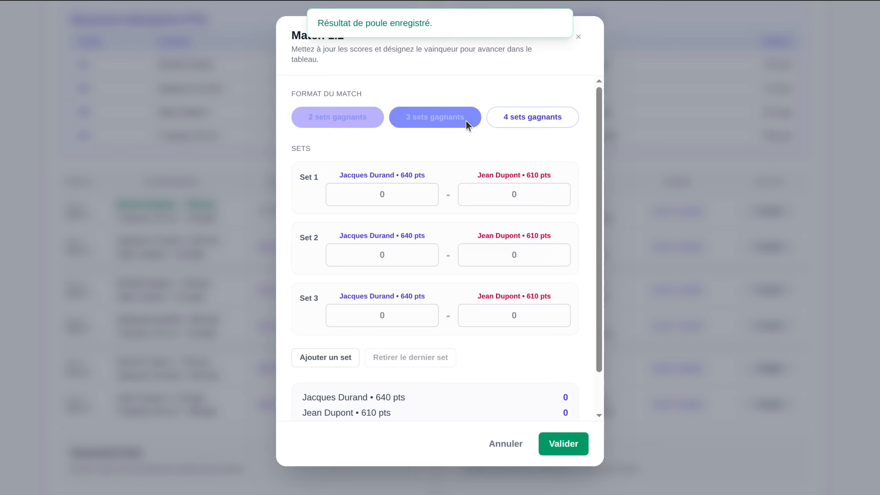
pyautogui.click(541, 196)
pyautogui.write('11')
pyautogui.click(344, 363)
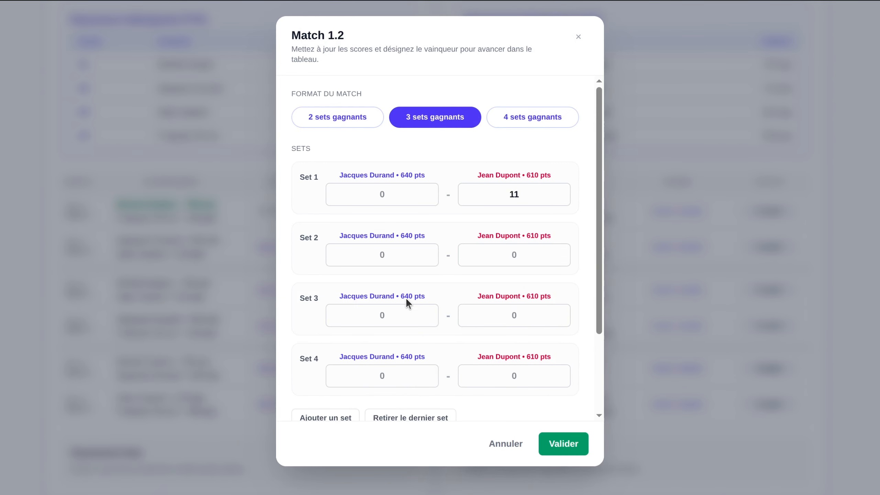
# Enter 11 for the first player in Set 2 and for the second player in Sets 3 and 4.
pyautogui.click(410, 255)
pyautogui.write('11')
pyautogui.click(520, 318)
pyautogui.write('11')
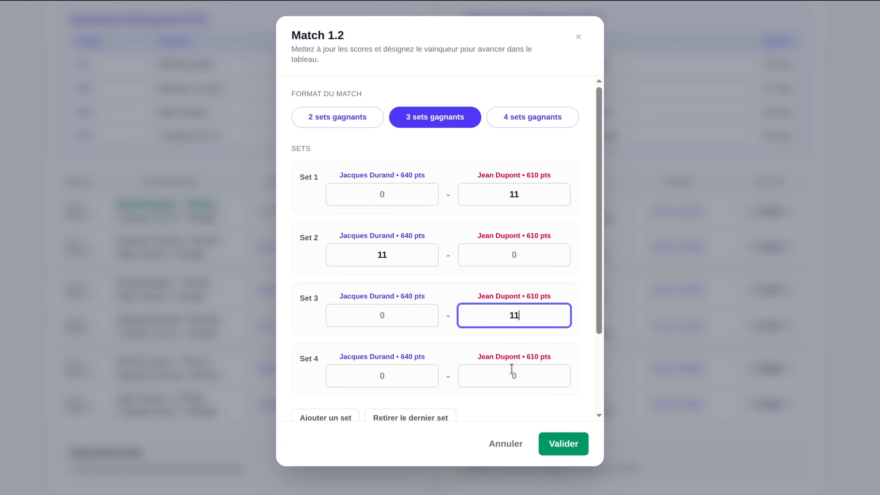
pyautogui.click(511, 373)
pyautogui.write('11')
# Enter the set losers' scores of 8, 8, 7 and 8 for Sets 1 to 4 and validate the match.
pyautogui.click(409, 377)
pyautogui.write('8')
pyautogui.click(414, 322)
pyautogui.write('7')
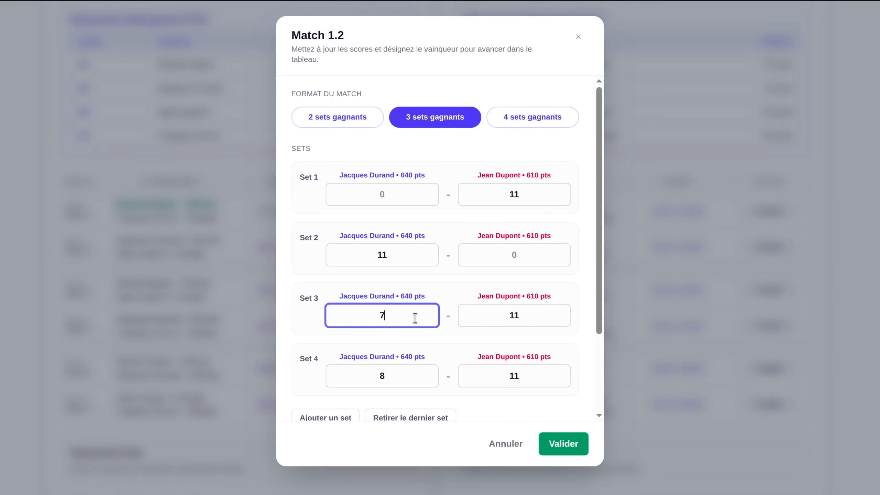
pyautogui.click(517, 258)
pyautogui.write('8')
pyautogui.click(421, 195)
pyautogui.write('8')
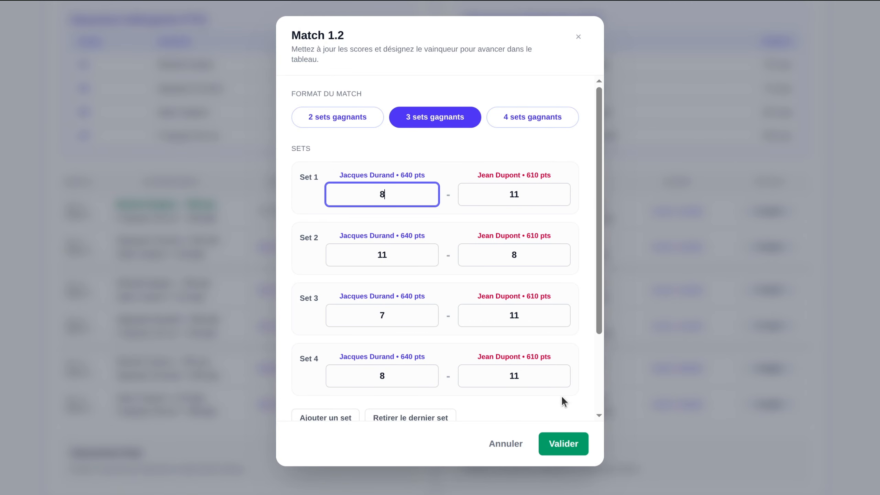
pyautogui.click(565, 444)
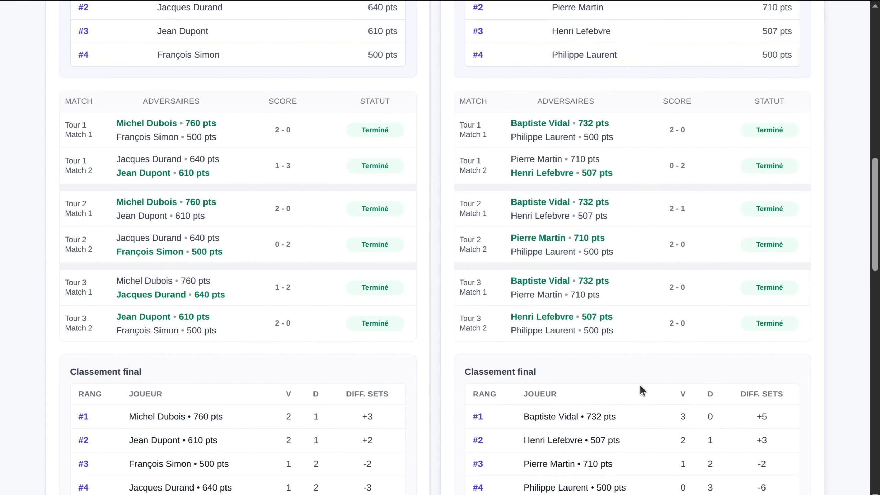
# Collapse the pools to their final rankings and examine the Classement 3 à 4 and Classement 5 à 6 losers' brackets.
pyautogui.scroll(10, 540, 394)
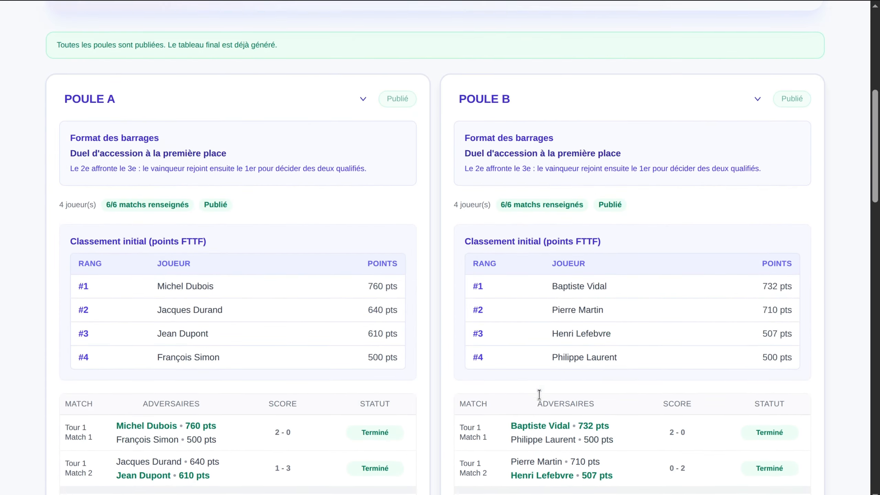
pyautogui.click(327, 189)
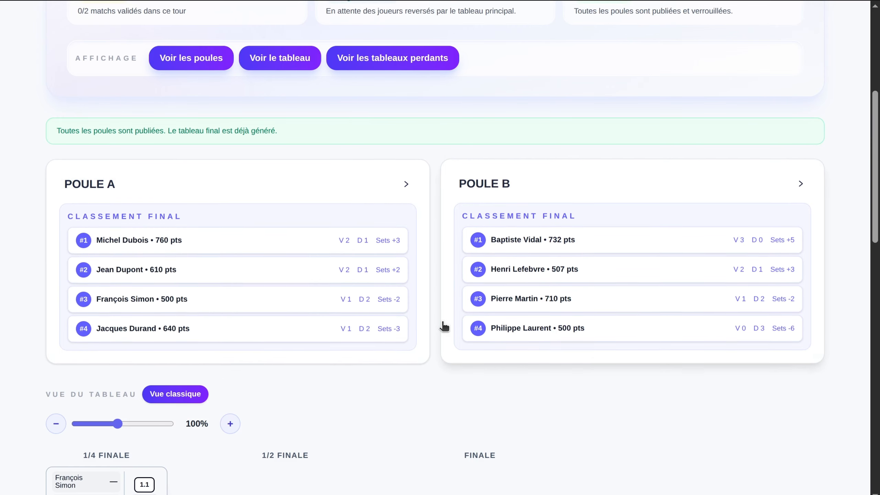
pyautogui.scroll(-12, 442, 325)
pyautogui.scroll(-4, 444, 326)
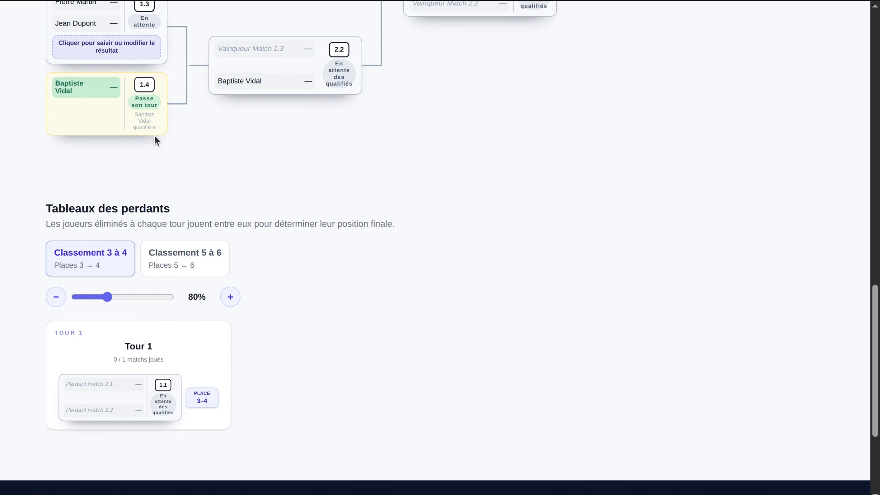
pyautogui.click(184, 258)
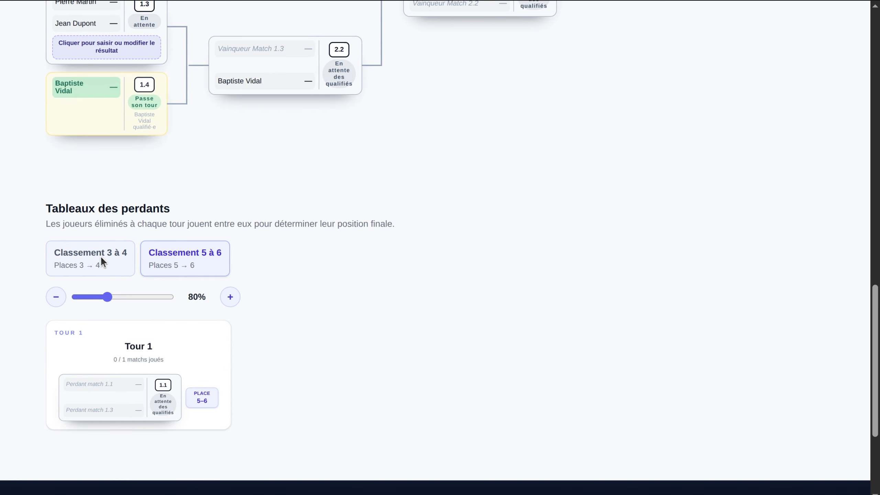
pyautogui.click(100, 257)
pyautogui.scroll(8, 279, 232)
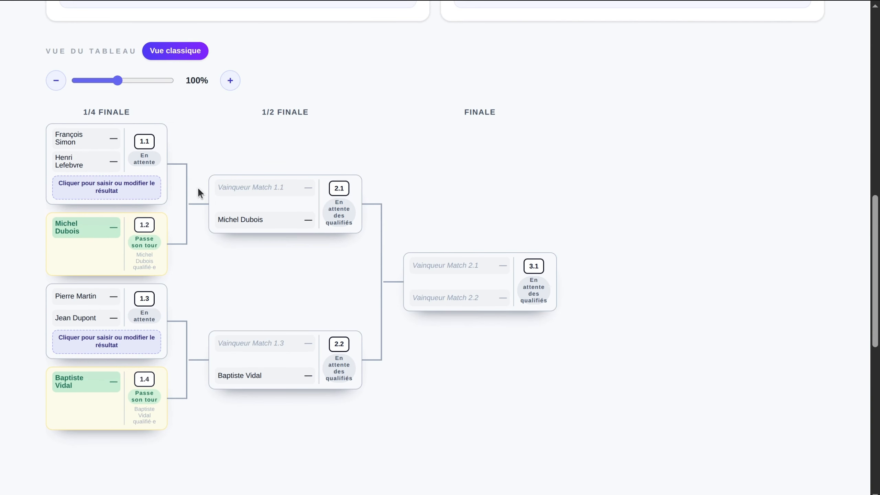
# In quarter-final match 1.1, enter 11 points for the first player in each of the three sets.
pyautogui.click(124, 189)
pyautogui.click(395, 197)
pyautogui.write('11')
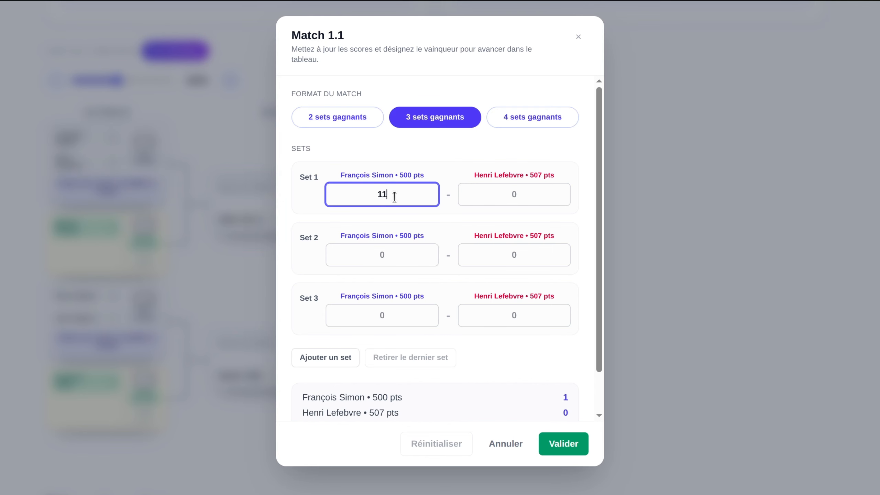
pyautogui.click(403, 259)
pyautogui.write('11')
pyautogui.click(395, 312)
pyautogui.write('111')
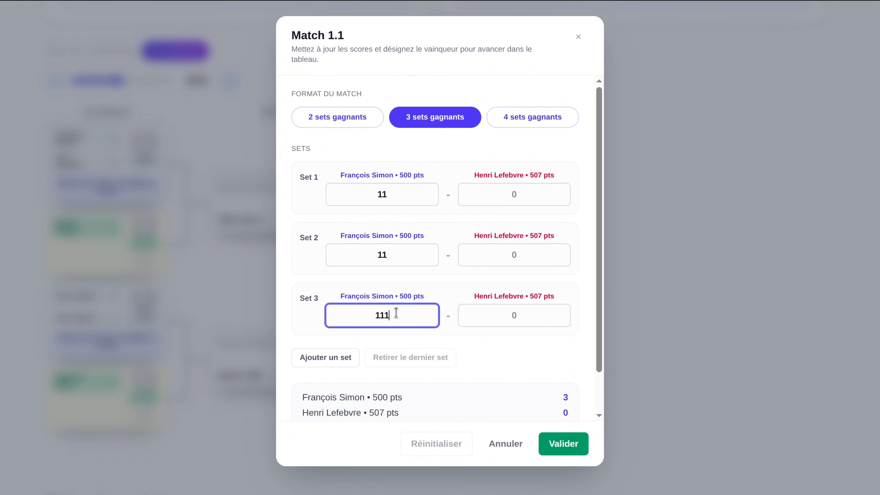
# Enter 9 points for the second player in all three sets of match 1.1 and validate the result.
pyautogui.click(542, 316)
pyautogui.write('9')
pyautogui.click(534, 257)
pyautogui.write('9')
pyautogui.click(524, 193)
pyautogui.write('9')
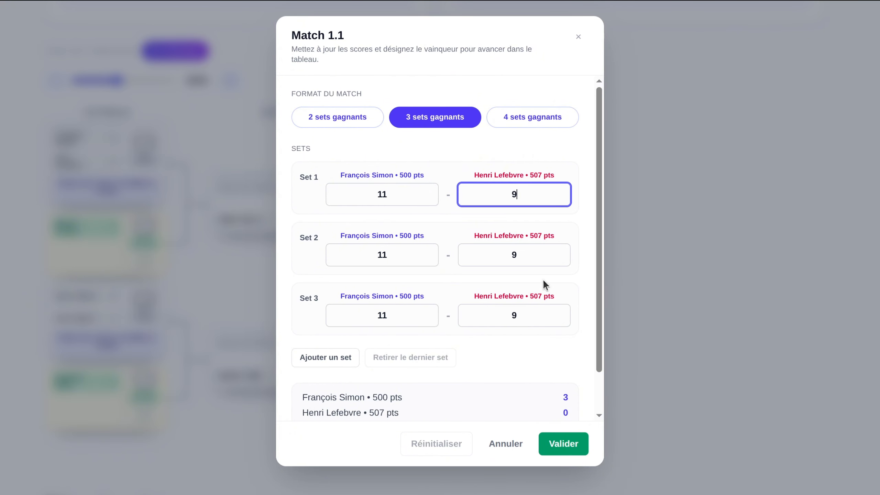
pyautogui.click(564, 444)
# Record the final, match 3.1, with two winning sets and scores of 11-6 and 11-6 for the first player.
pyautogui.click(485, 298)
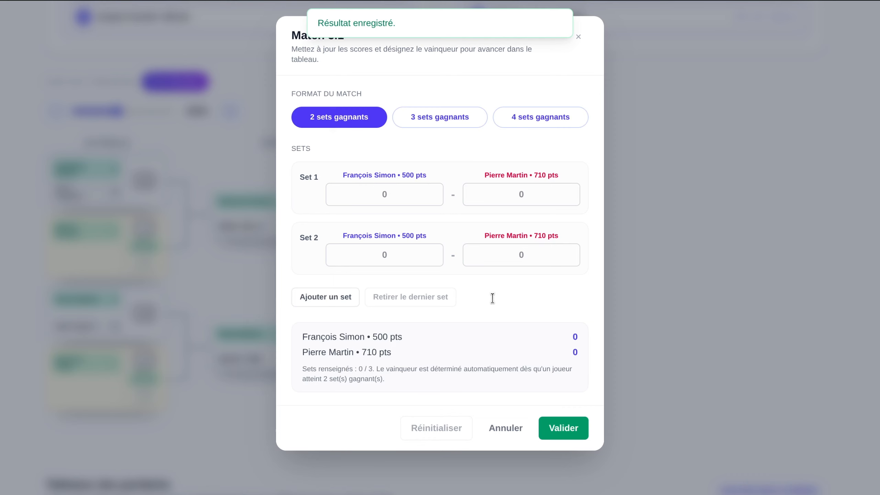
pyautogui.click(367, 118)
pyautogui.click(393, 188)
pyautogui.write('11')
pyautogui.click(387, 256)
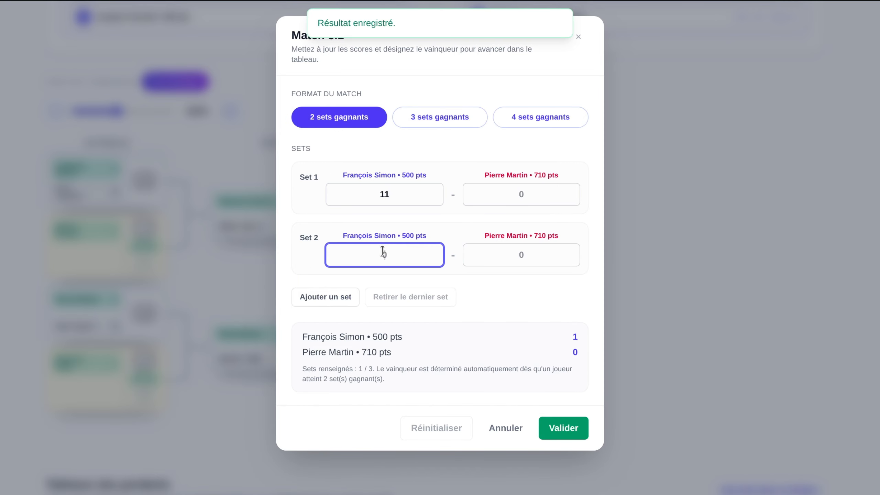
pyautogui.write('11')
pyautogui.click(506, 260)
pyautogui.write('0')
pyautogui.click(542, 197)
pyautogui.write('0')
pyautogui.press('Return')
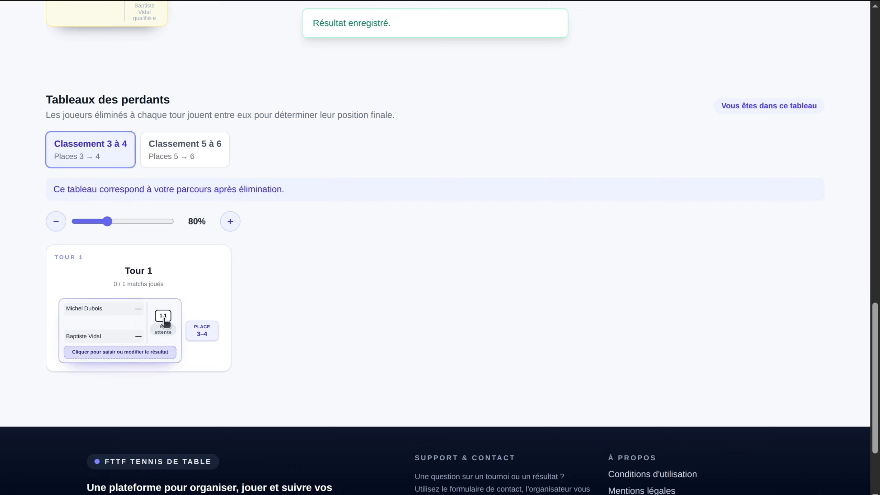
# Record the Classement 3 à 4 match with set scores of 11-5 and 11-5 for the first player.
pyautogui.click(136, 329)
pyautogui.click(385, 194)
pyautogui.write('11')
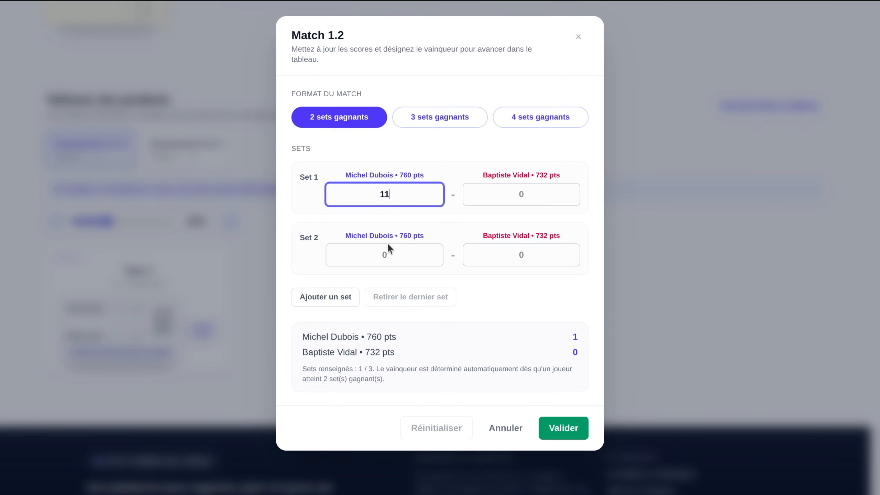
pyautogui.click(387, 255)
pyautogui.write('11')
pyautogui.click(487, 255)
pyautogui.write('5')
pyautogui.click(542, 197)
pyautogui.write('0')
pyautogui.press('Return')
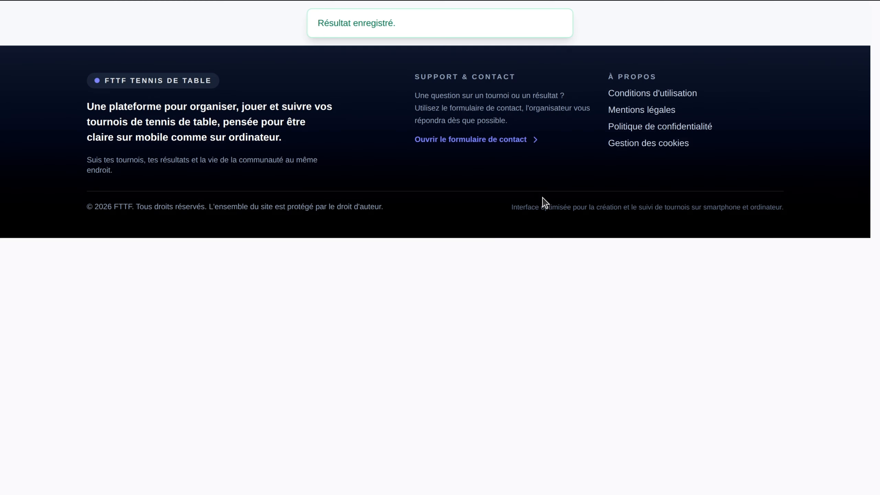
# Record the Classement 5 à 6 match as a two-set win for the first player, with 11 points in Set 1 and 11-6 in Set 2.
pyautogui.scroll(5, 337, 242)
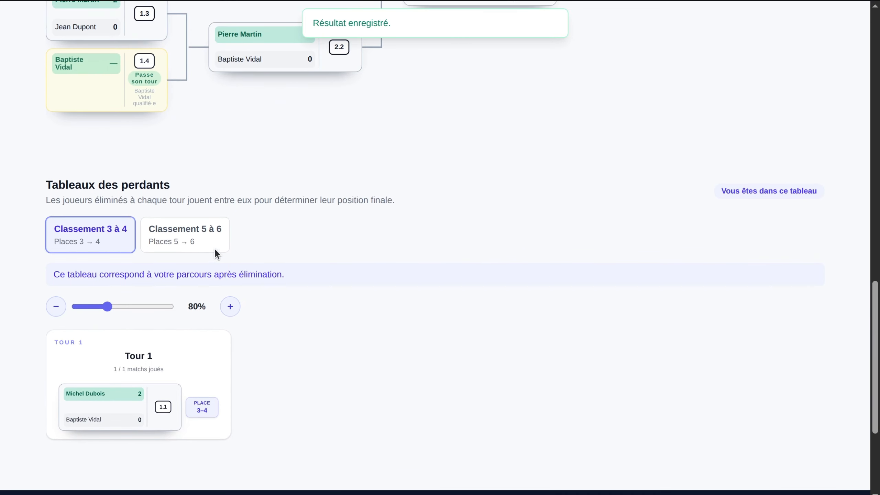
pyautogui.click(206, 240)
pyautogui.click(138, 379)
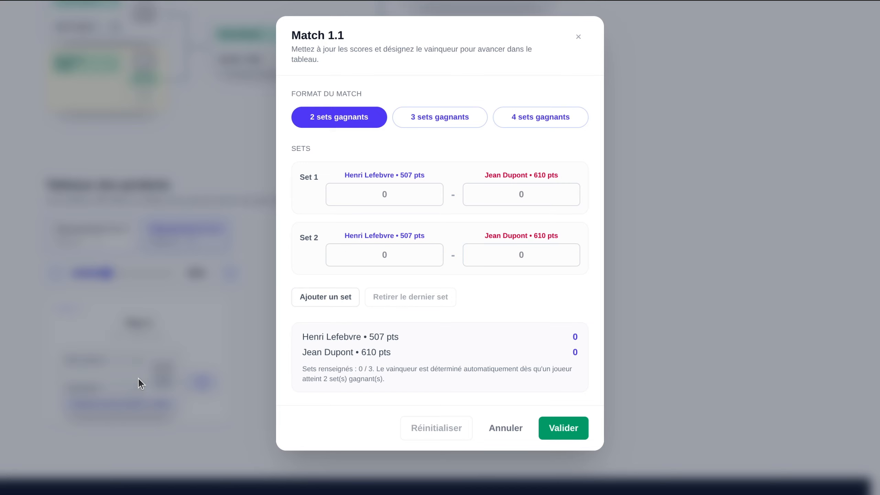
pyautogui.click(381, 187)
pyautogui.write('11')
pyautogui.click(399, 247)
pyautogui.write('11')
pyautogui.click(497, 258)
pyautogui.write('6')
pyautogui.click(534, 200)
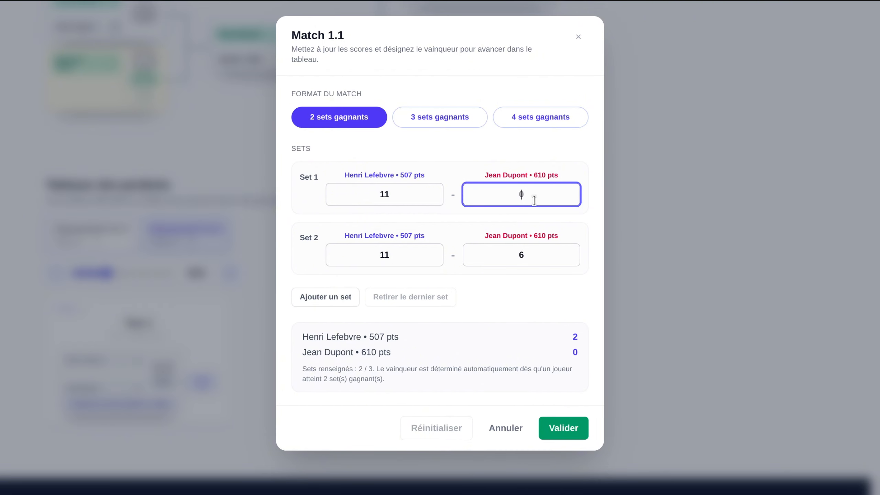
pyautogui.write('0')
pyautogui.press('Return')
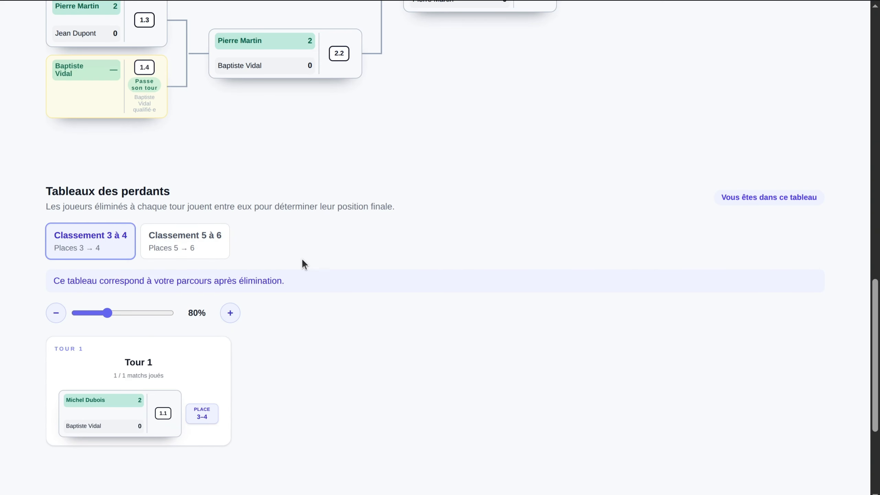
# Review the final ranking of "tableau exemple" and publish its results.
pyautogui.scroll(15, 301, 258)
pyautogui.scroll(7, 302, 260)
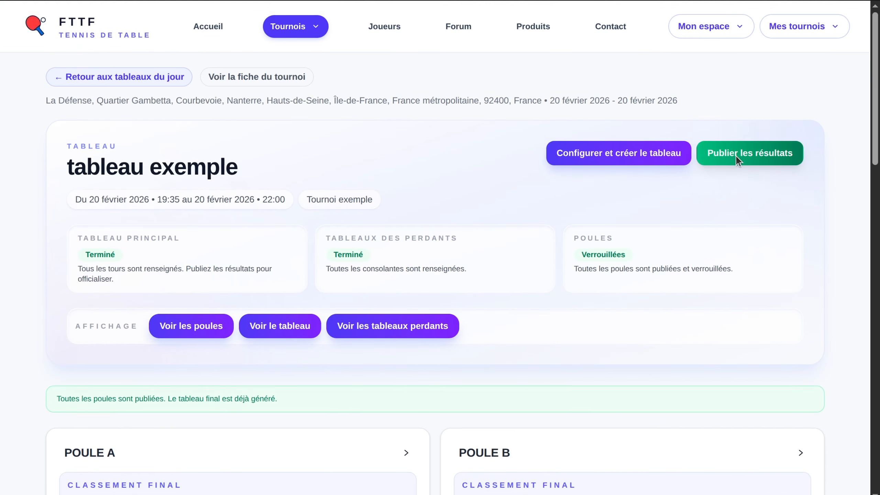
pyautogui.click(736, 155)
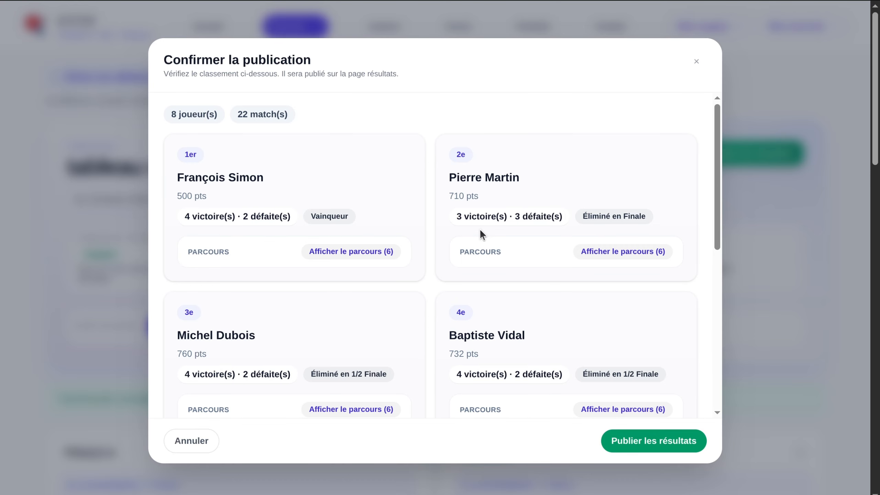
pyautogui.scroll(-10, 480, 231)
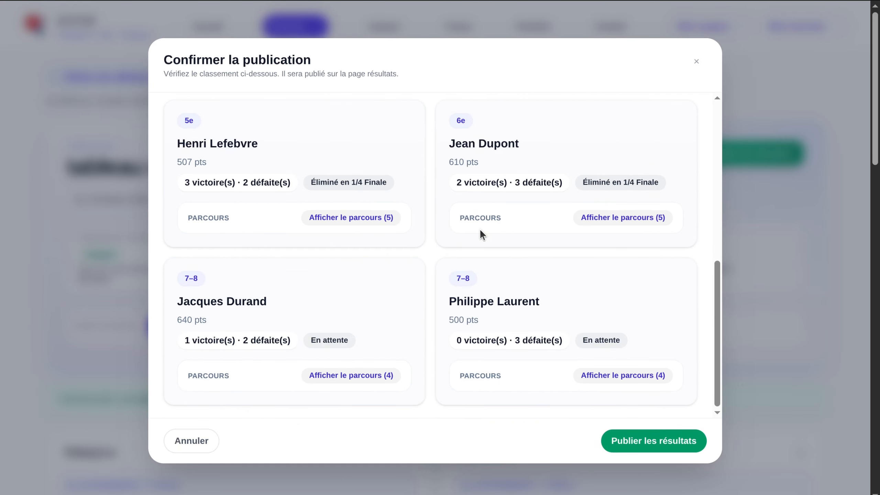
pyautogui.scroll(10, 481, 230)
pyautogui.click(622, 439)
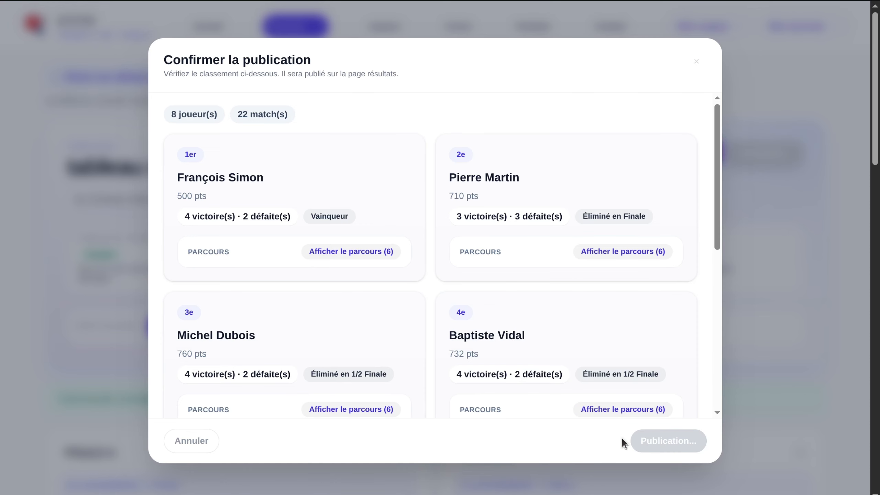
# Display the final ranking of the published bracket and examine each player's record and match history.
pyautogui.scroll(-15, 602, 347)
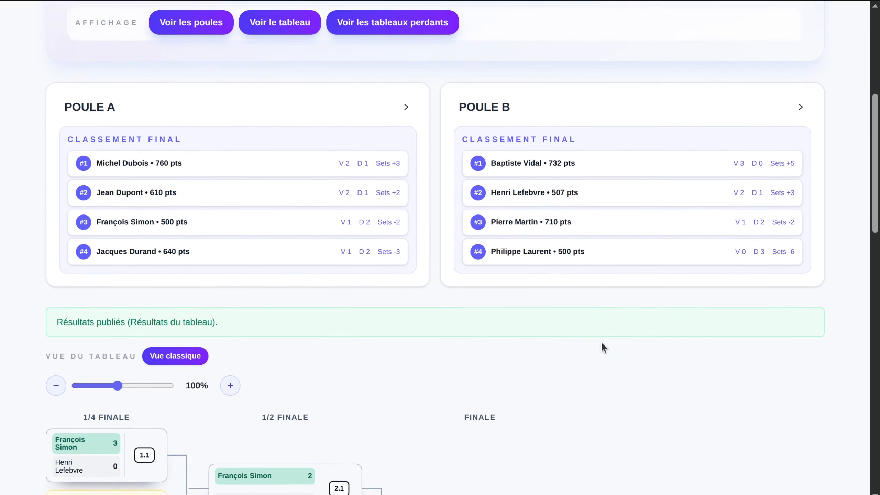
pyautogui.scroll(-3, 602, 345)
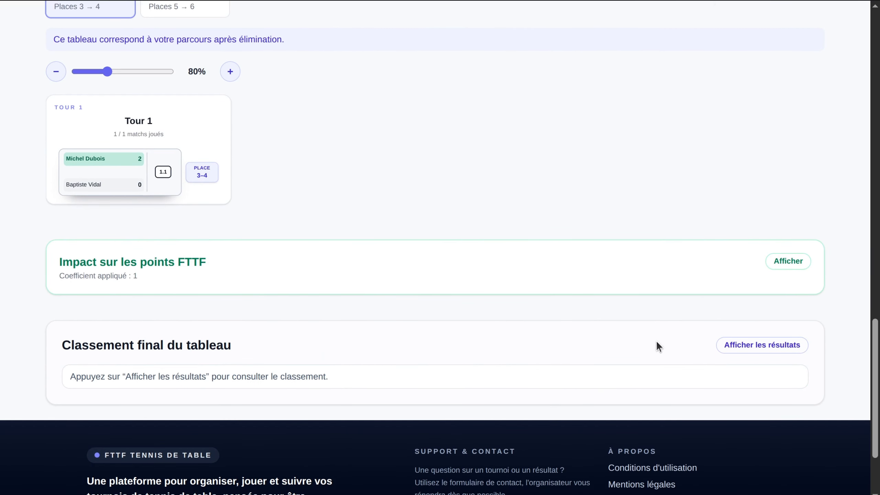
pyautogui.click(721, 346)
pyautogui.scroll(-8, 603, 390)
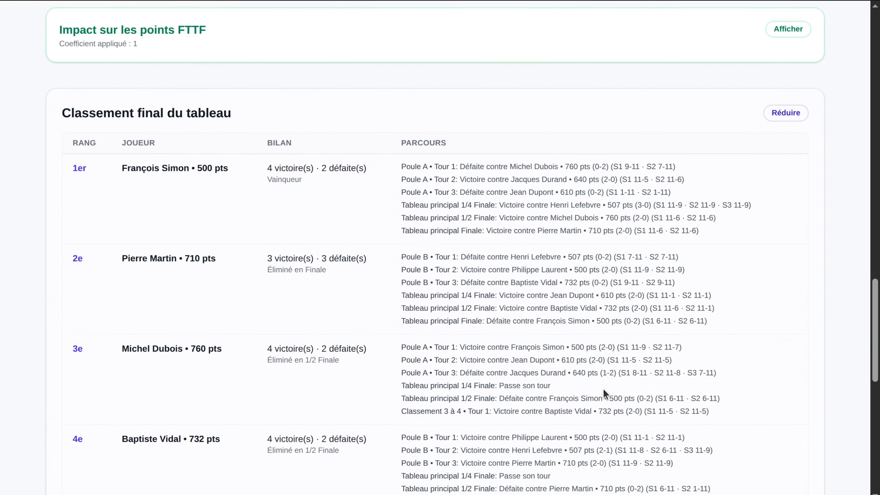
# Examine the remaining places in the final ranking, then collapse it and display the bracket's impact on FTTF points.
pyautogui.scroll(-8, 604, 392)
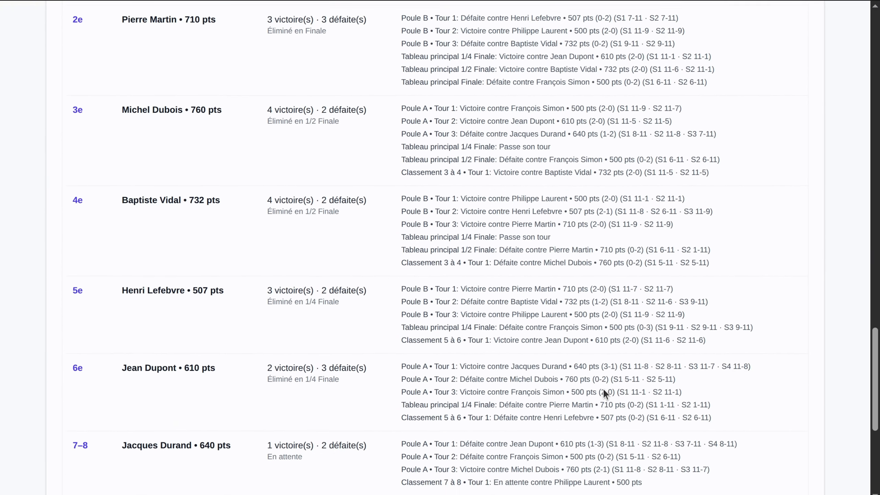
pyautogui.scroll(15, 603, 388)
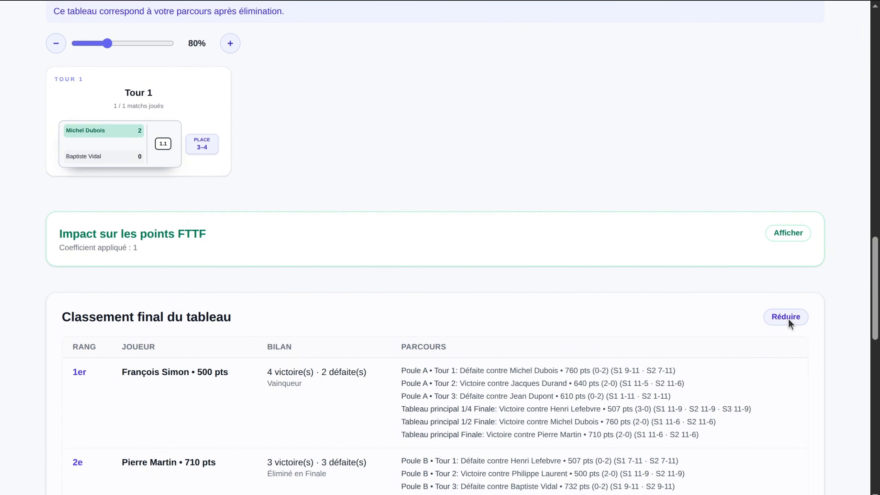
pyautogui.click(788, 318)
pyautogui.click(797, 237)
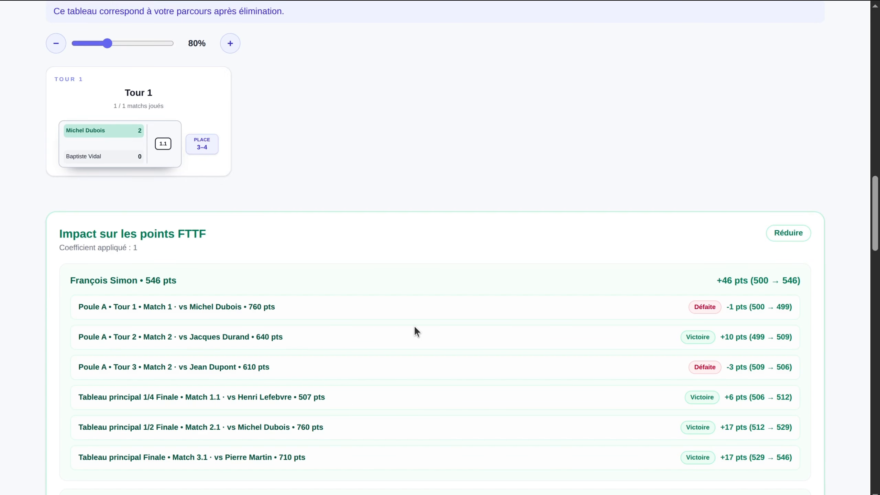
pyautogui.scroll(-2, 415, 327)
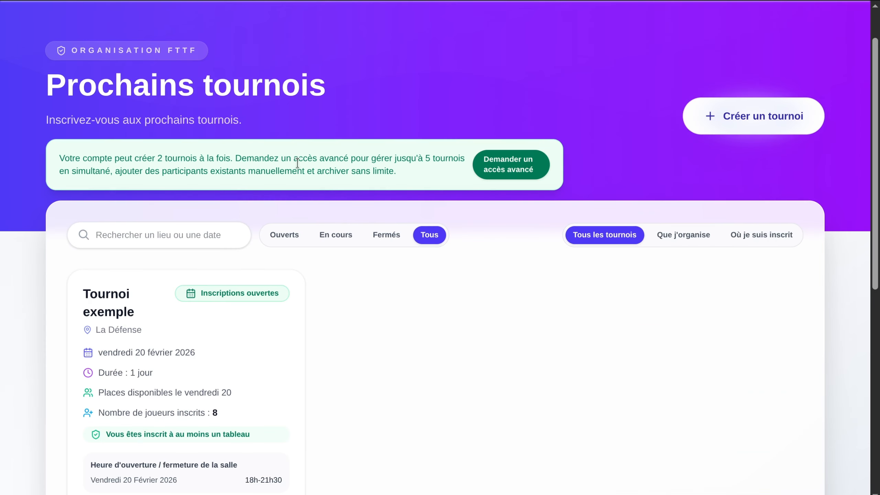
# Search the published results and archives for "exemple" and open the results of Tournoi exemple.
pyautogui.scroll(-5, 309, 248)
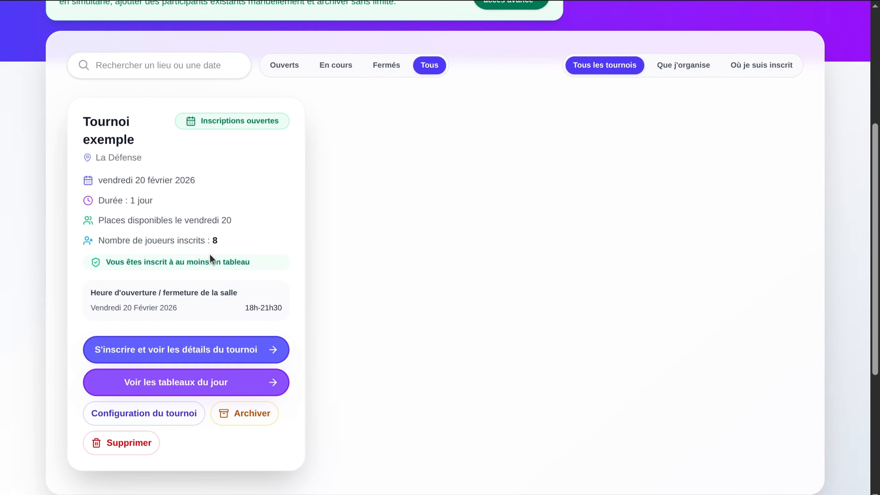
pyautogui.scroll(5, 213, 256)
pyautogui.moveTo(277, 33)
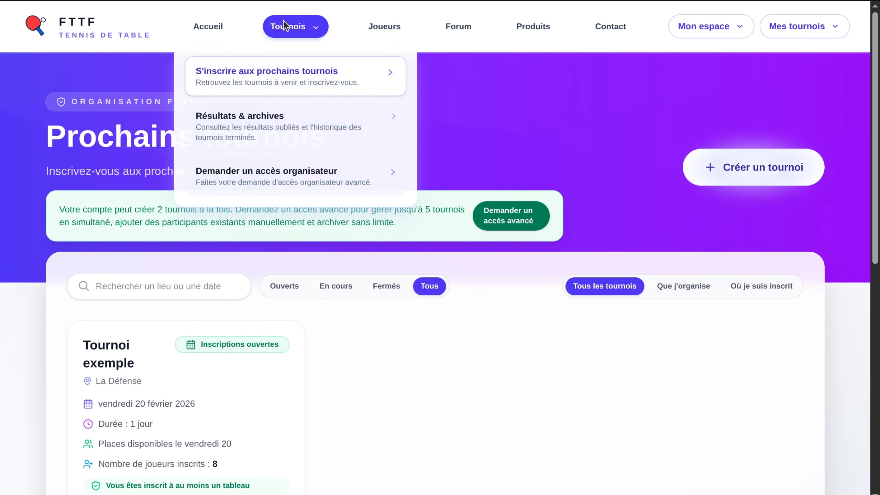
pyautogui.click(310, 129)
pyautogui.click(226, 218)
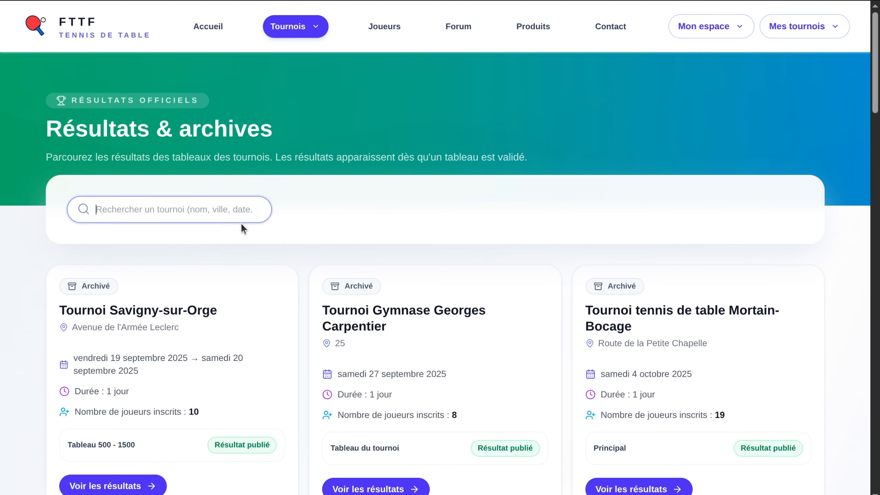
pyautogui.write('exemple')
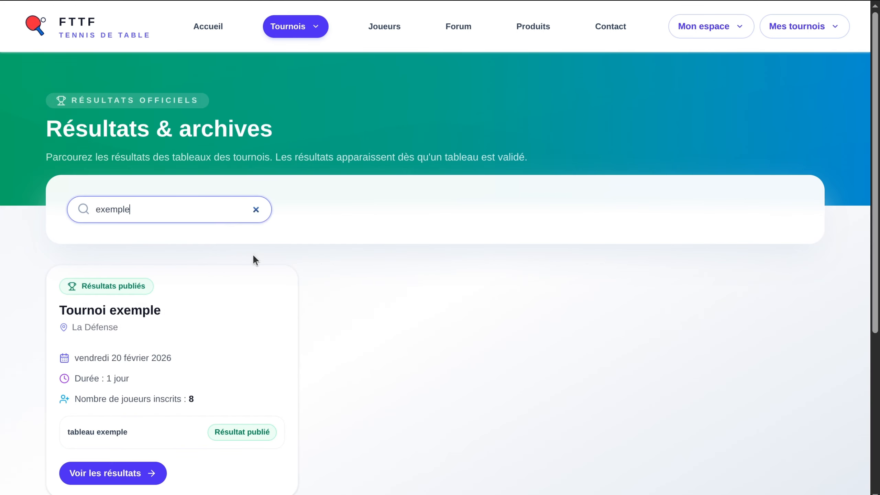
pyautogui.scroll(-2, 259, 277)
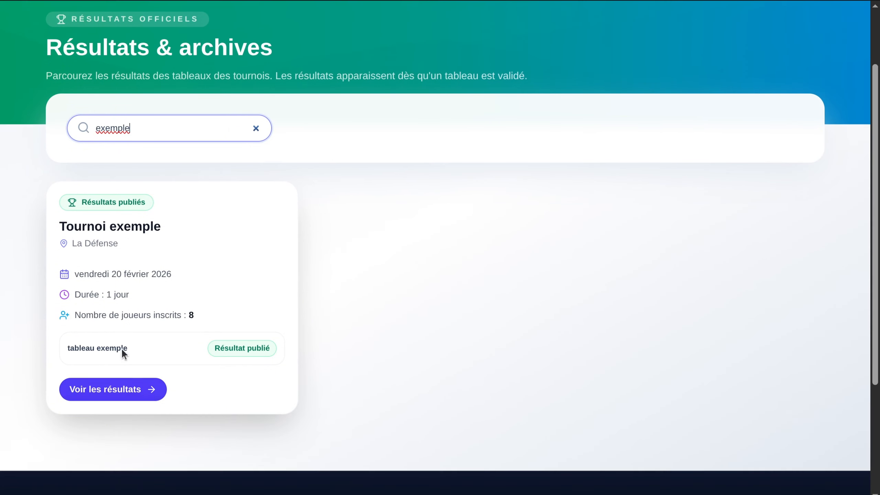
pyautogui.click(137, 390)
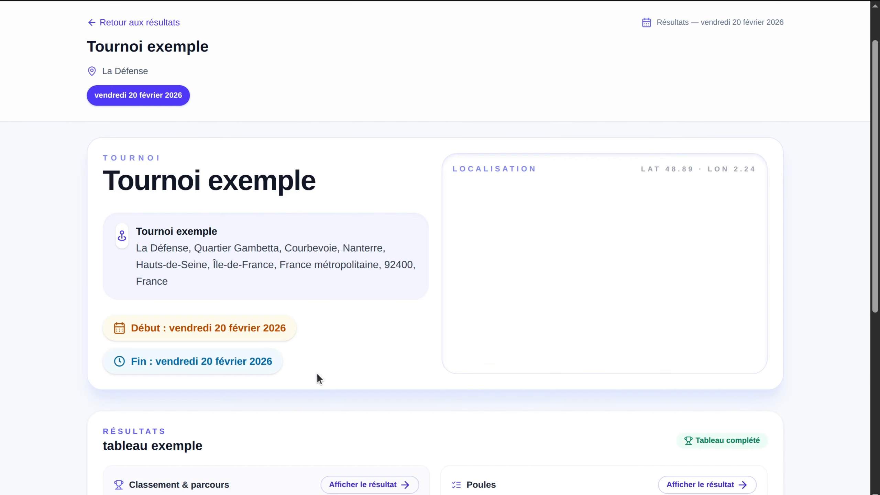
# Examine the public results of "tableau exemple": the ranking and player paths, the pools and the bracket view.
pyautogui.scroll(-7, 317, 373)
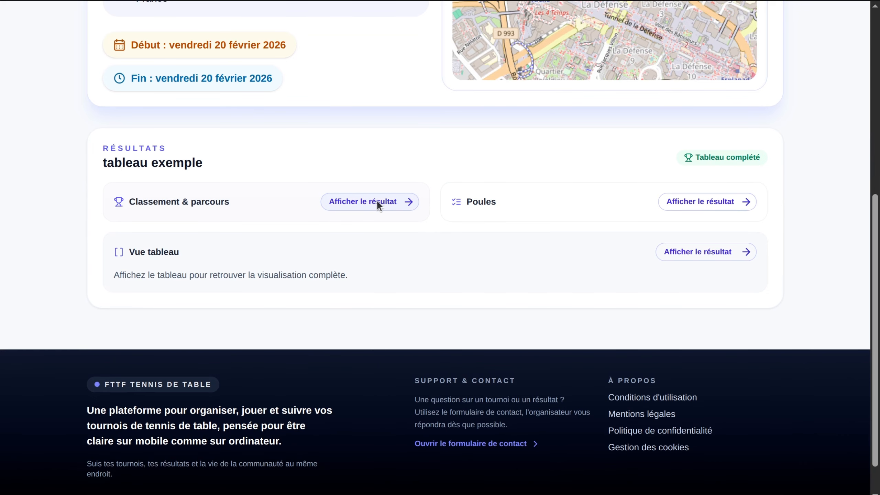
pyautogui.click(378, 202)
pyautogui.scroll(-6, 250, 289)
pyautogui.scroll(4, 250, 289)
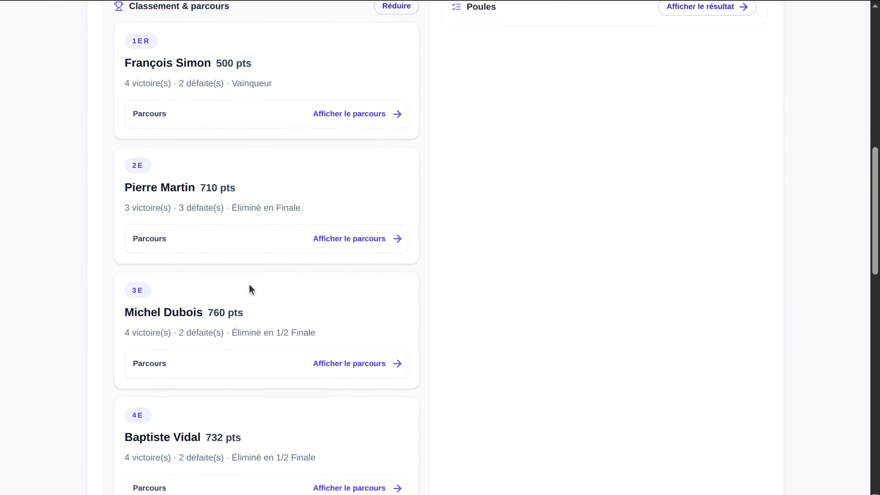
pyautogui.click(357, 219)
pyautogui.click(407, 109)
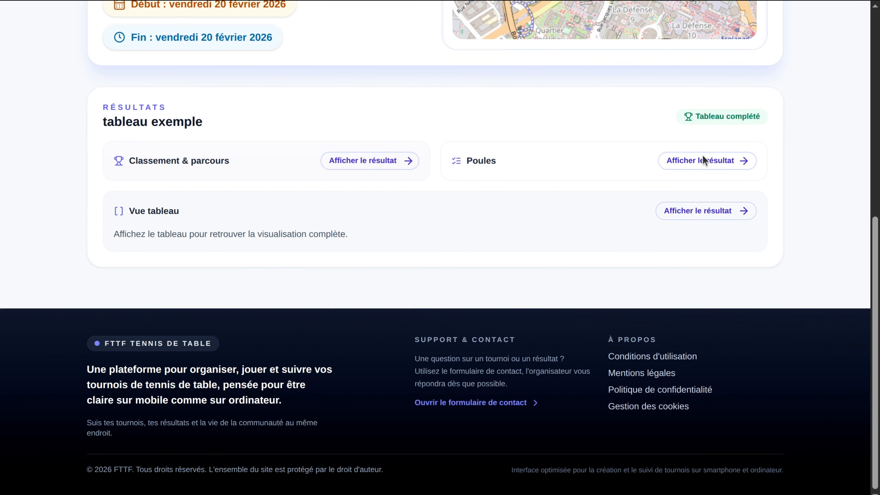
pyautogui.click(704, 160)
pyautogui.click(735, 159)
pyautogui.click(671, 215)
pyautogui.scroll(-20, 603, 302)
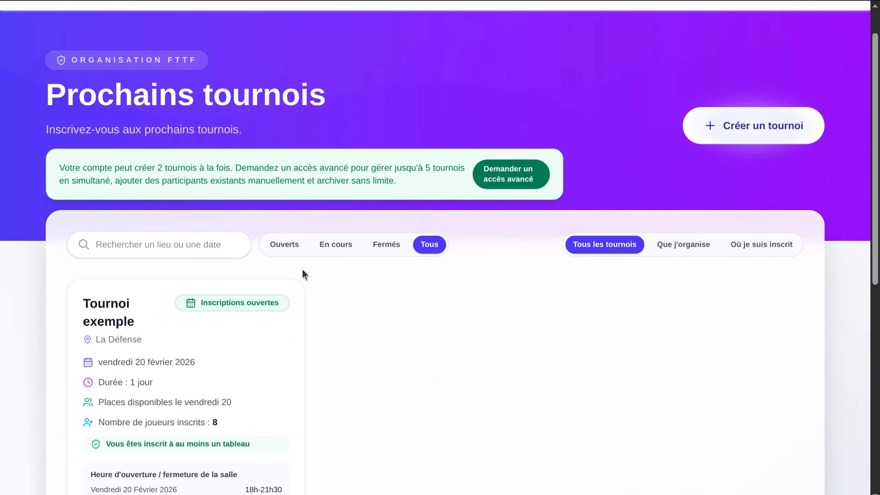
# Archive Tournoi exemple from the list of upcoming tournaments and confirm the archiving.
pyautogui.scroll(-5, 302, 273)
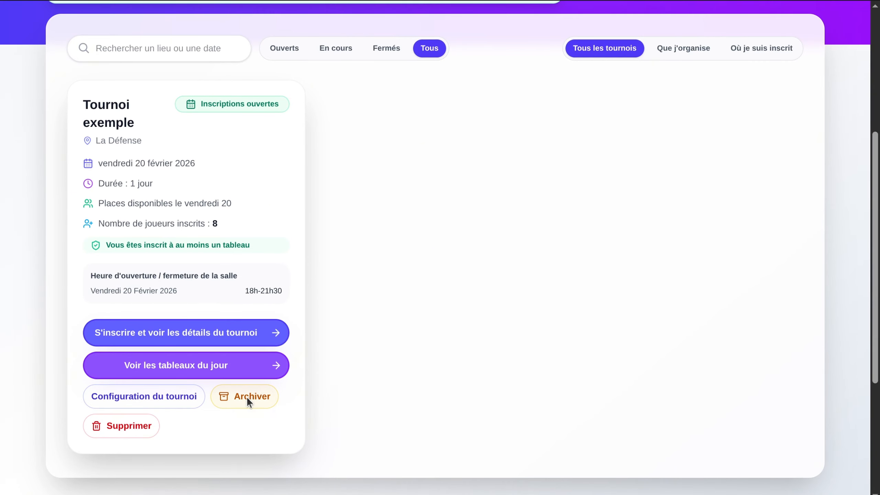
pyautogui.click(249, 399)
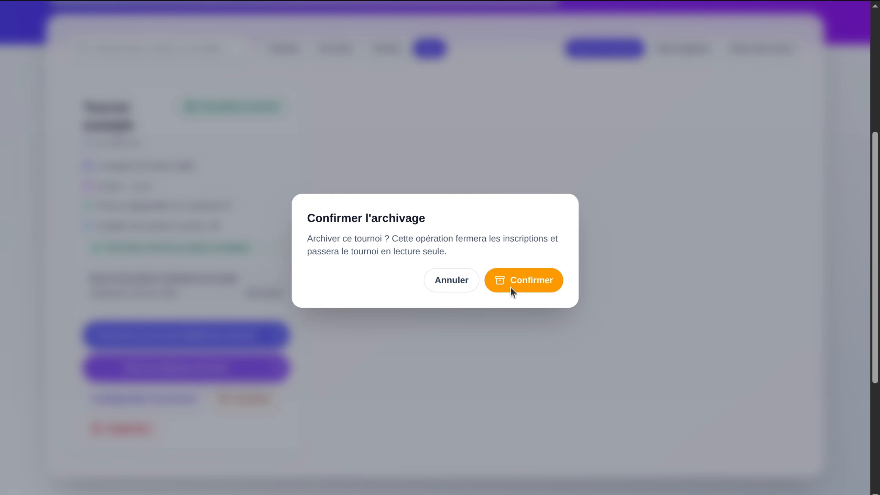
pyautogui.click(523, 281)
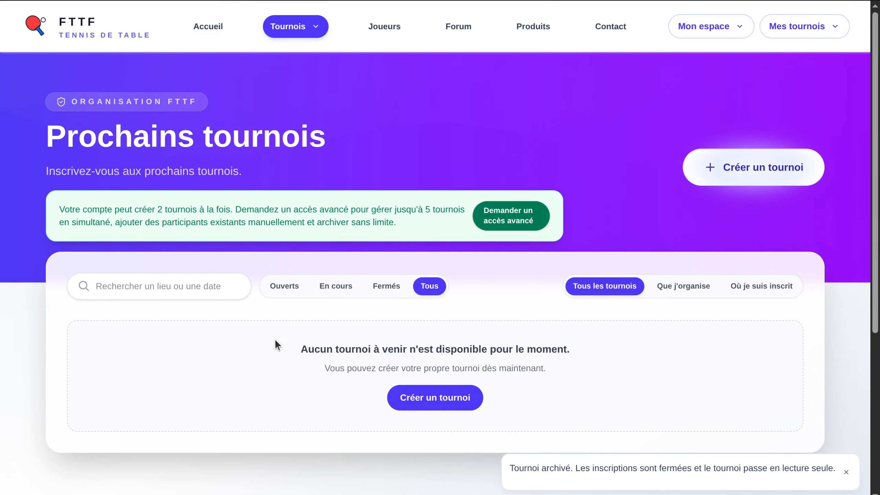
# View the archived tournaments in the personal space, switching from those played to those organised.
pyautogui.click(717, 29)
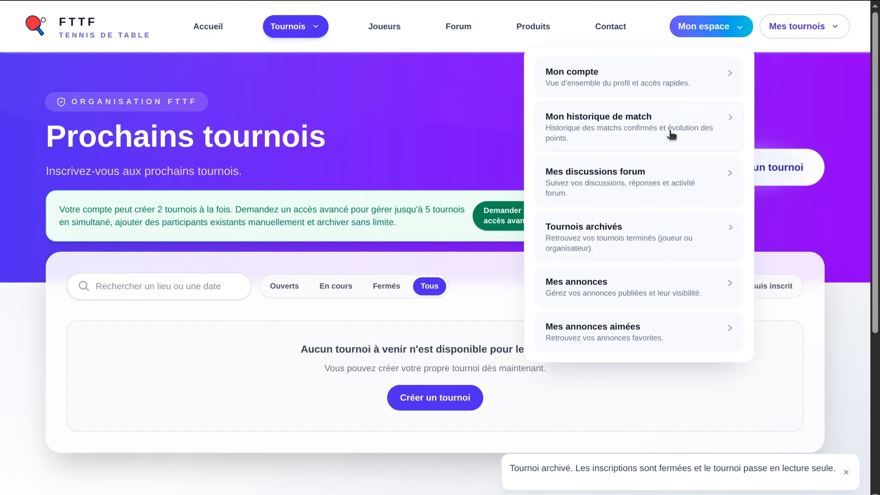
pyautogui.click(620, 237)
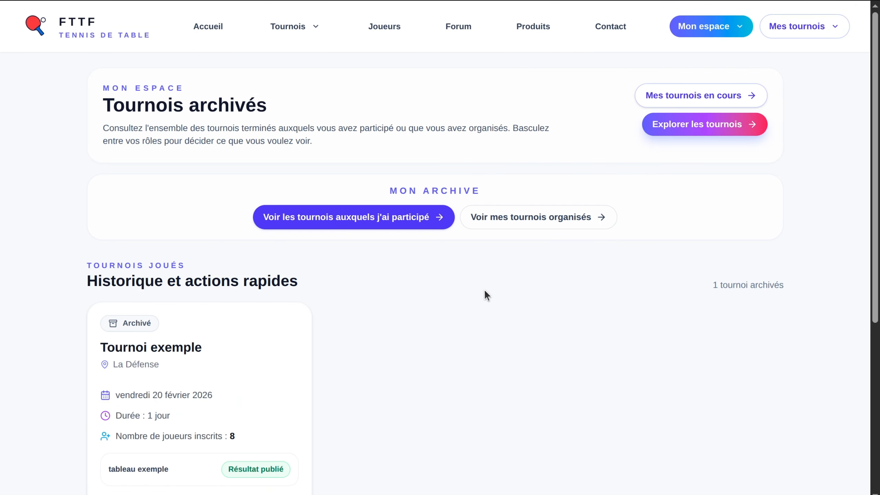
pyautogui.scroll(-4, 485, 291)
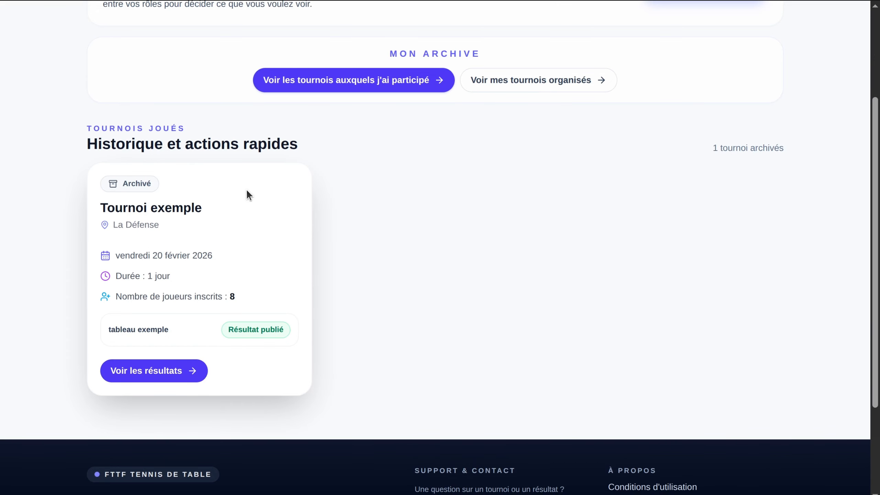
pyautogui.click(505, 84)
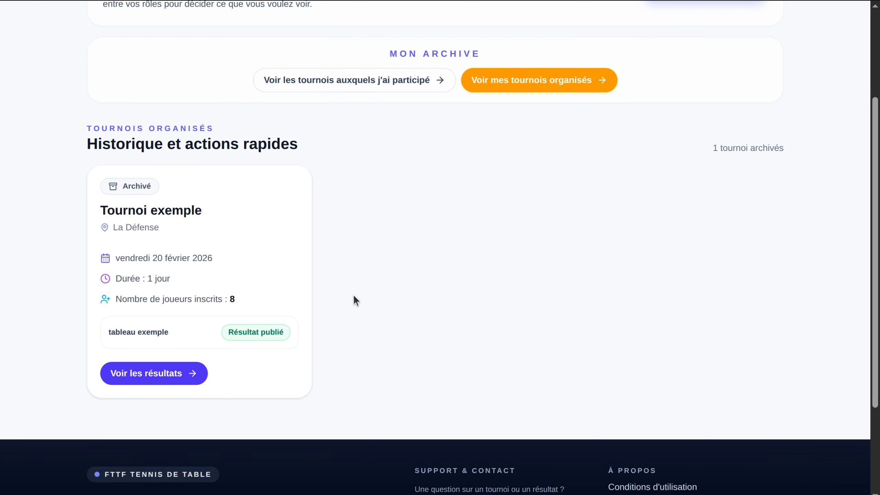
pyautogui.scroll(4, 353, 296)
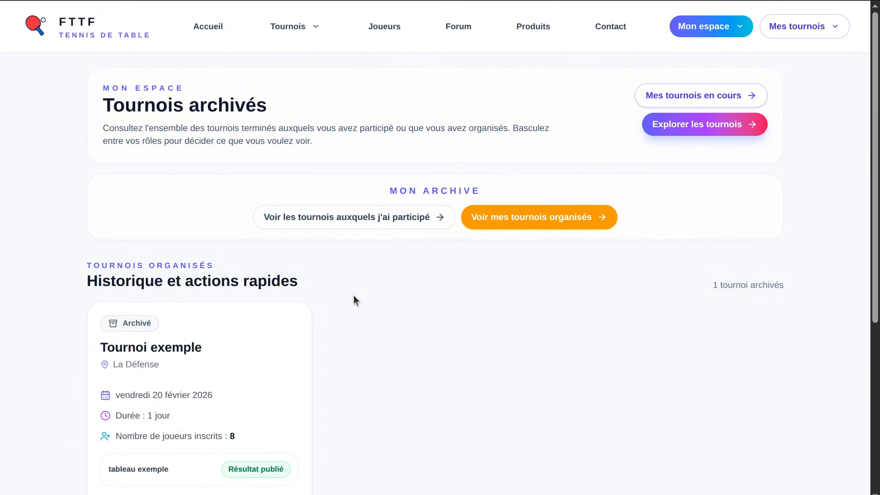
pyautogui.click(295, 26)
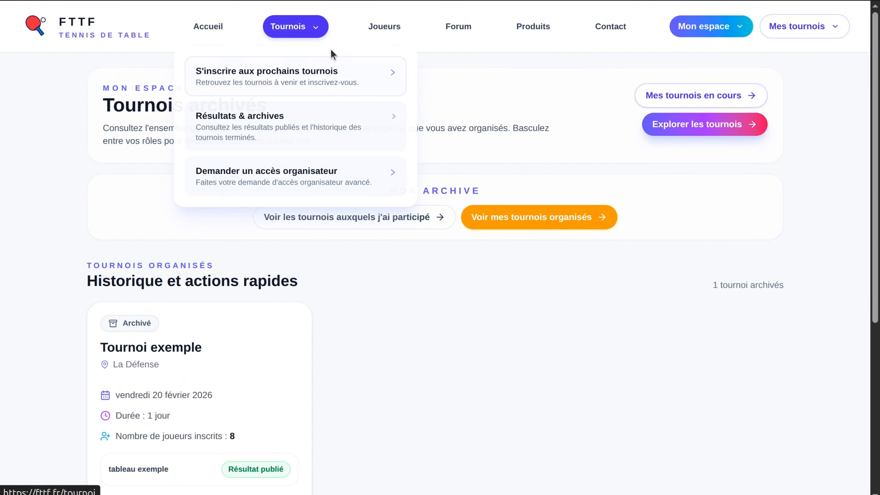
pyautogui.click(446, 65)
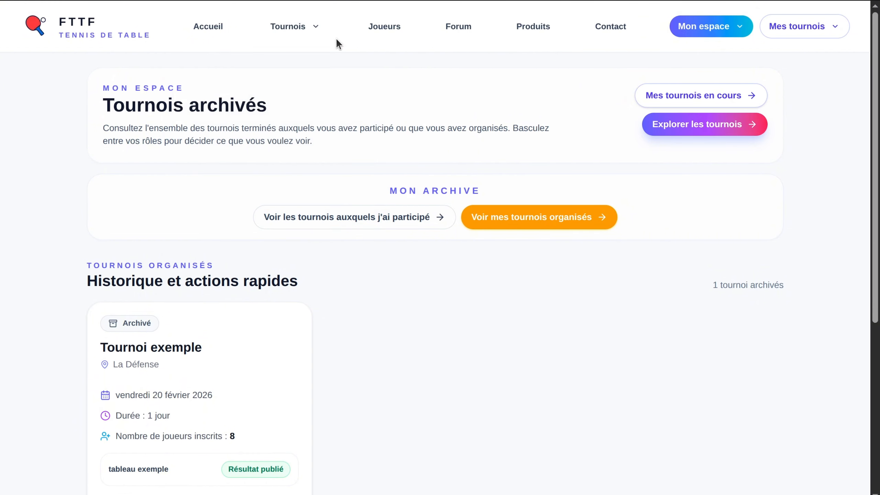